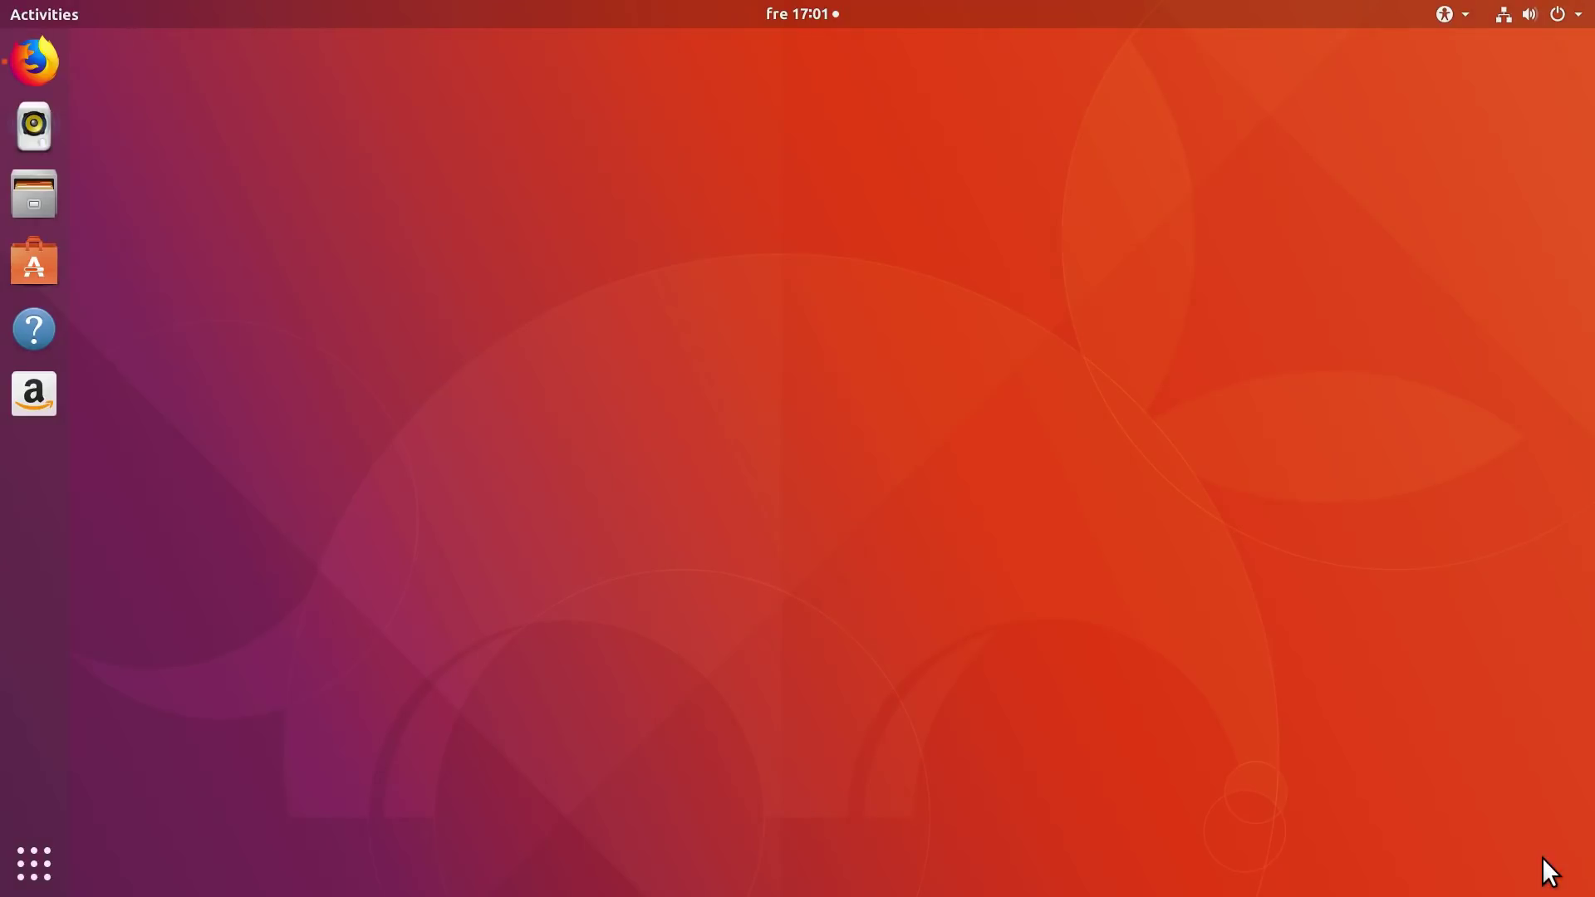
Save the etcher-1.3.1-linux-x86_64.zip Linux x64 download, then minimize Firefox
left_click(34, 61)
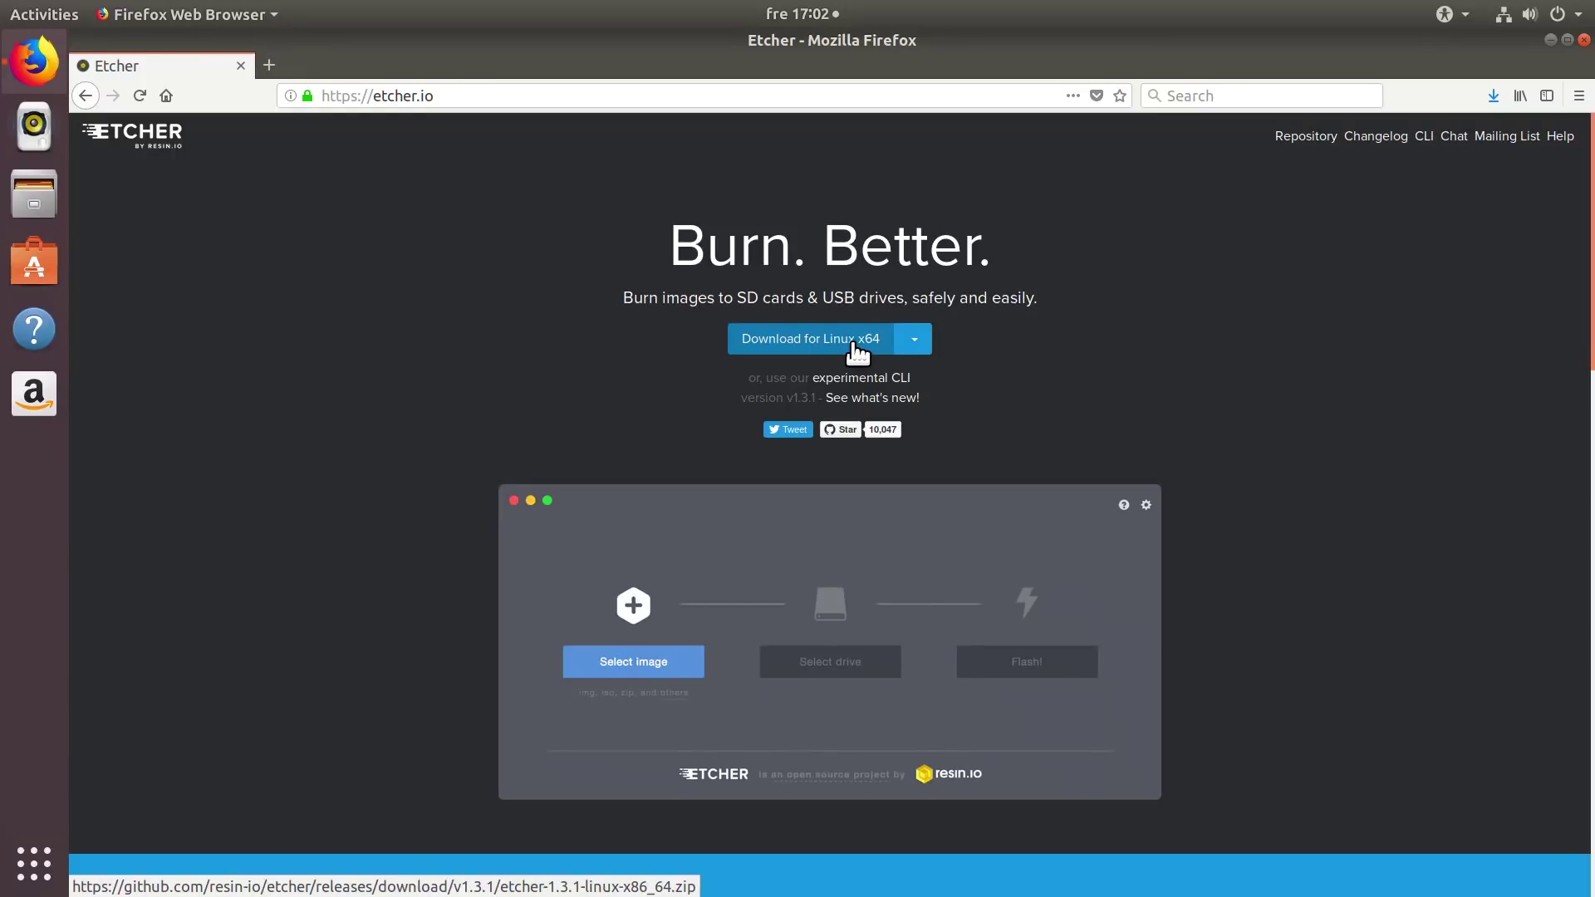
left_click(910, 342)
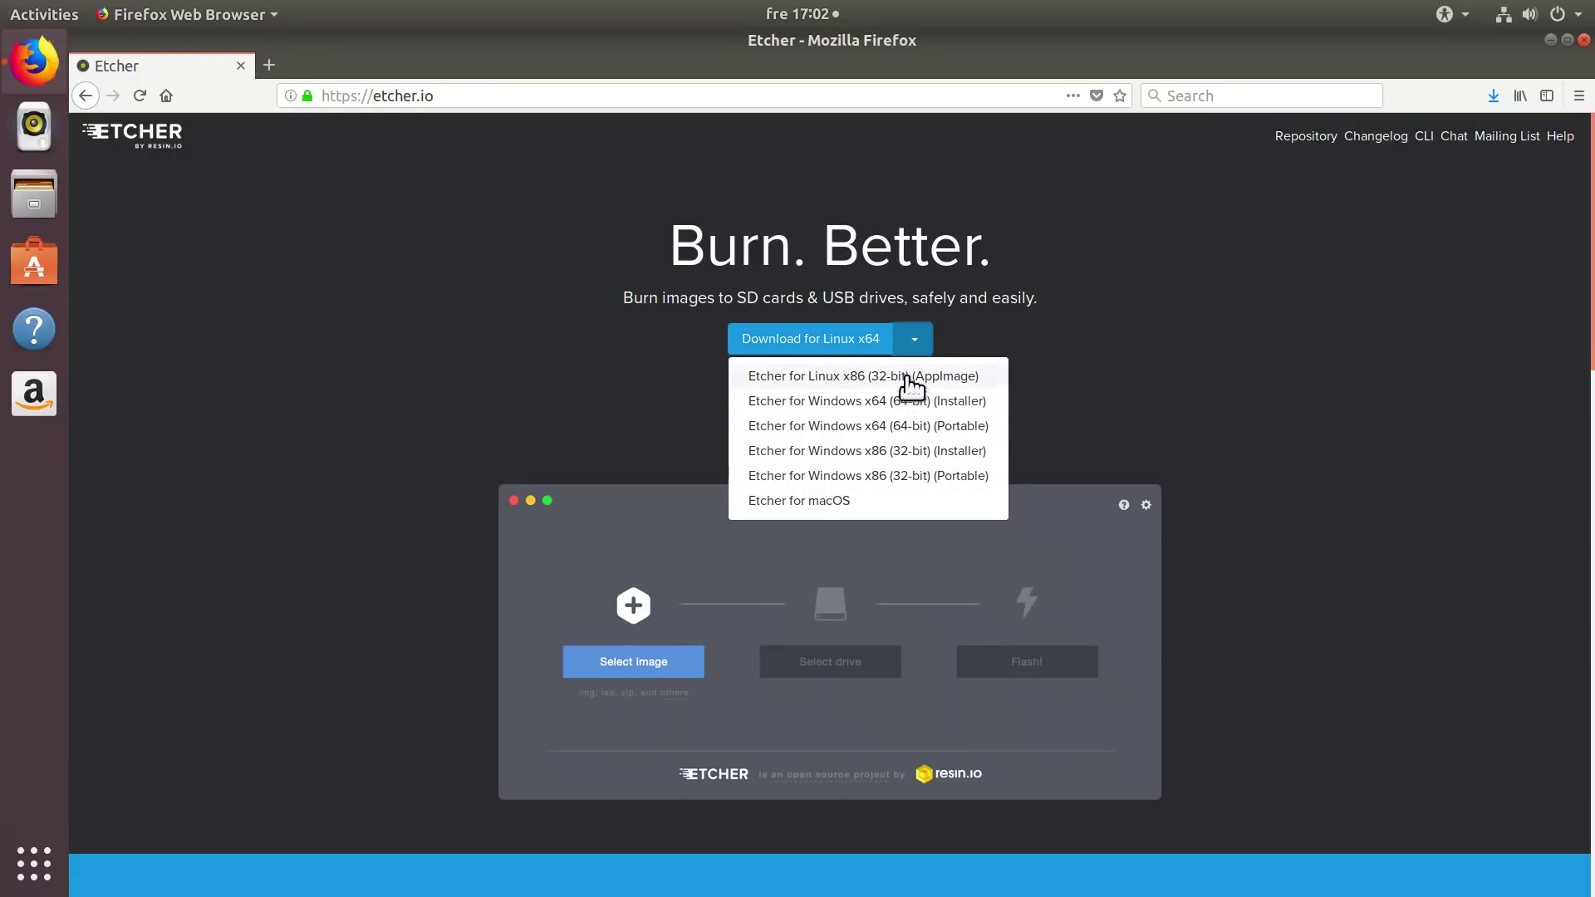
left_click(868, 341)
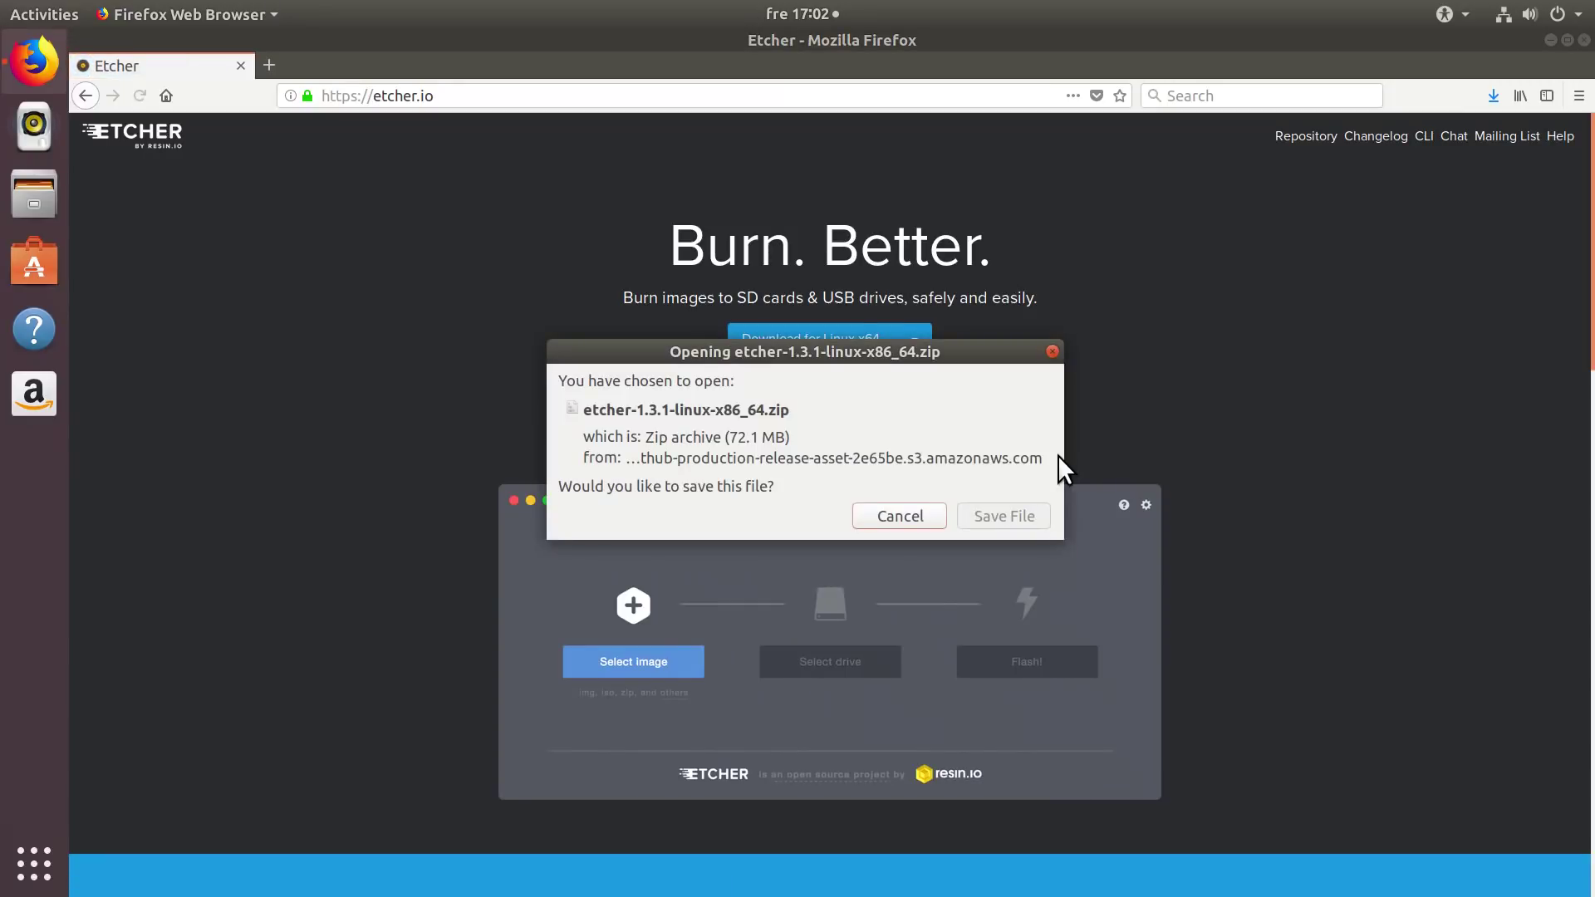
left_click(1020, 510)
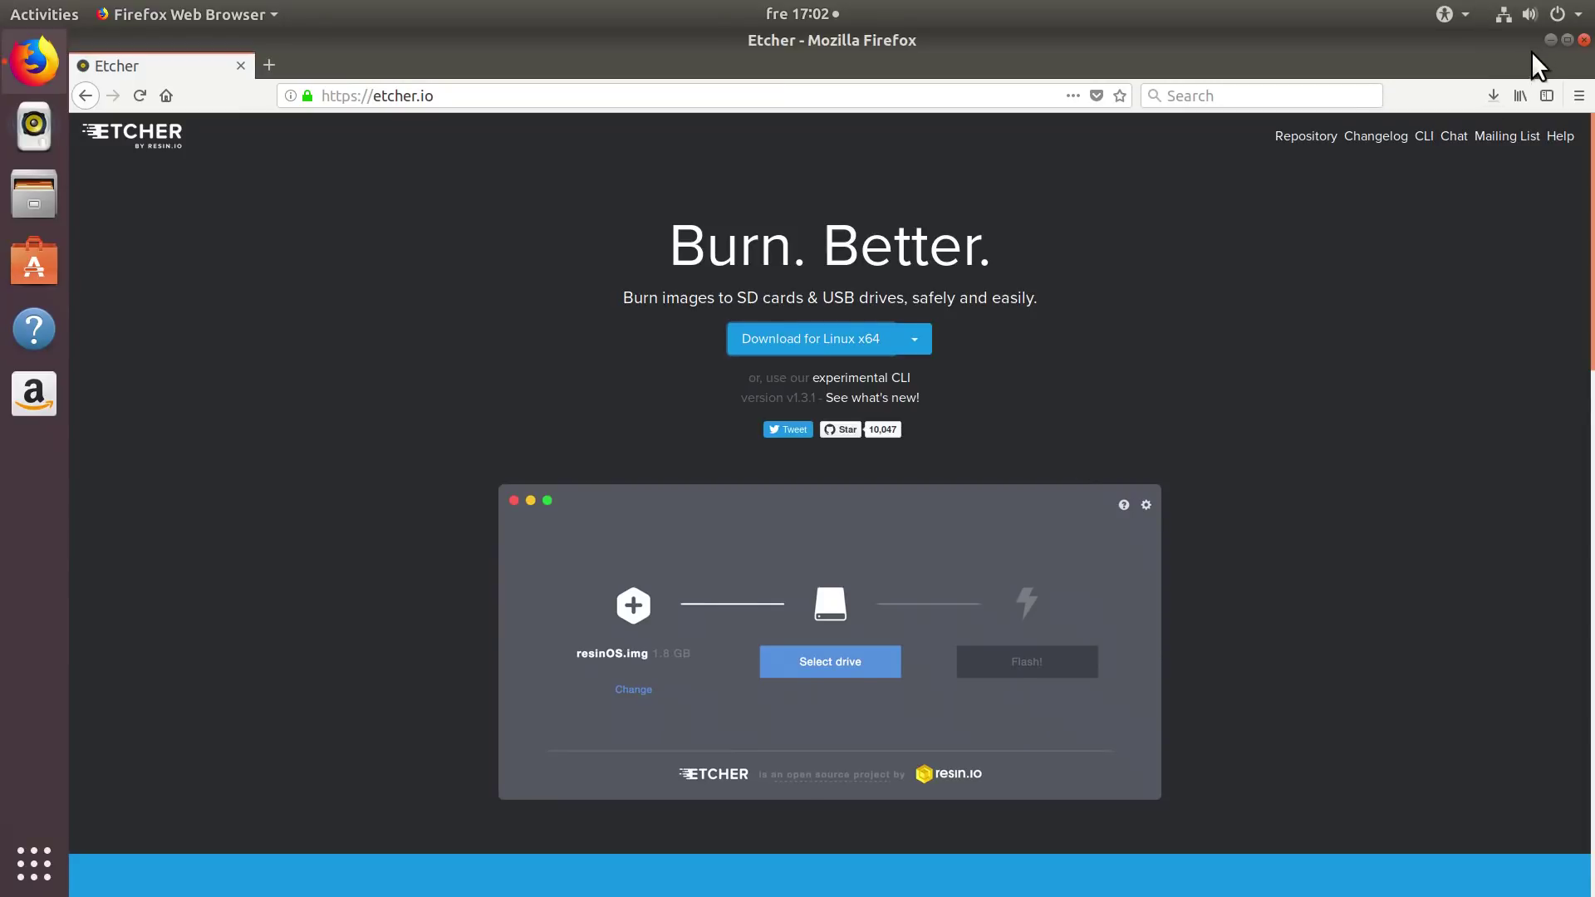
left_click(1551, 39)
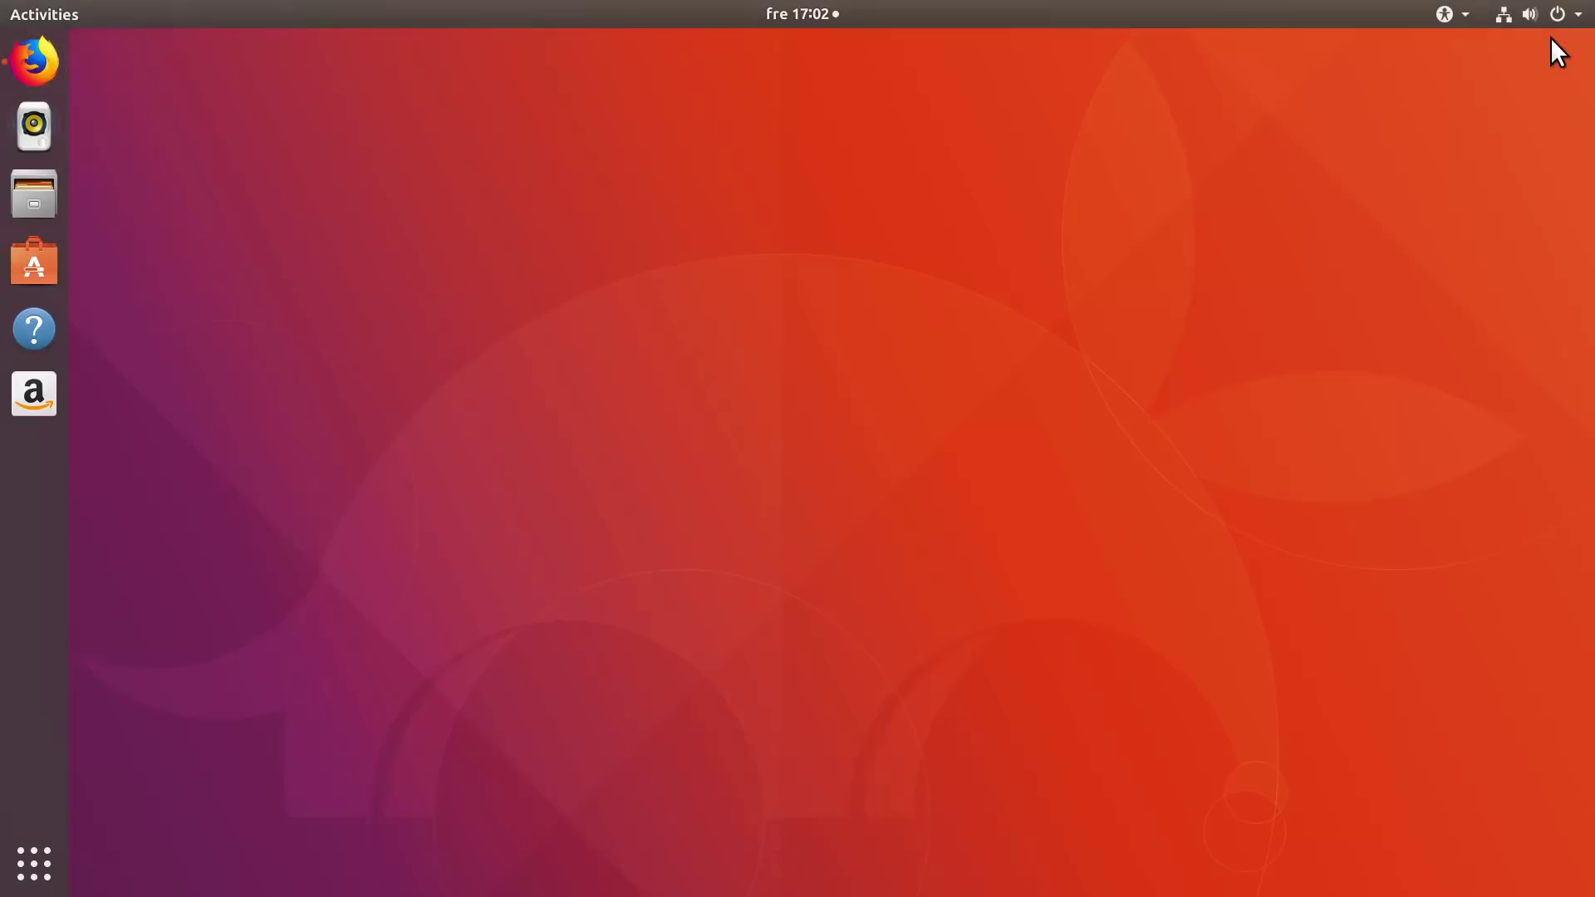
In Files, extract the Etcher zip in Downloads with Extract Here
left_click(47, 195)
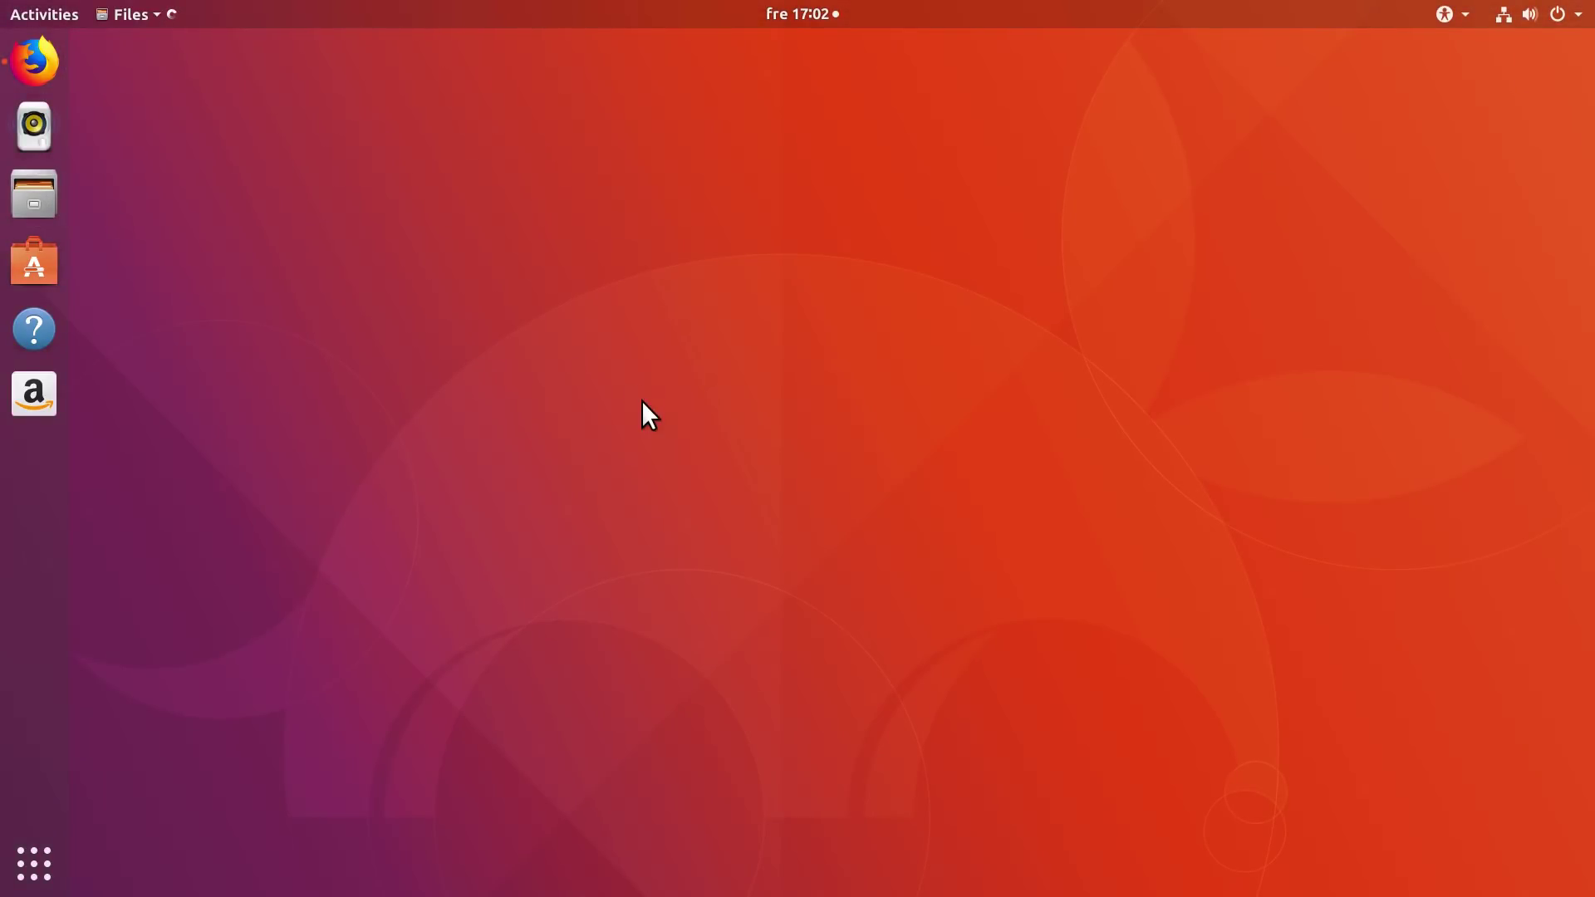
double_click(580, 153)
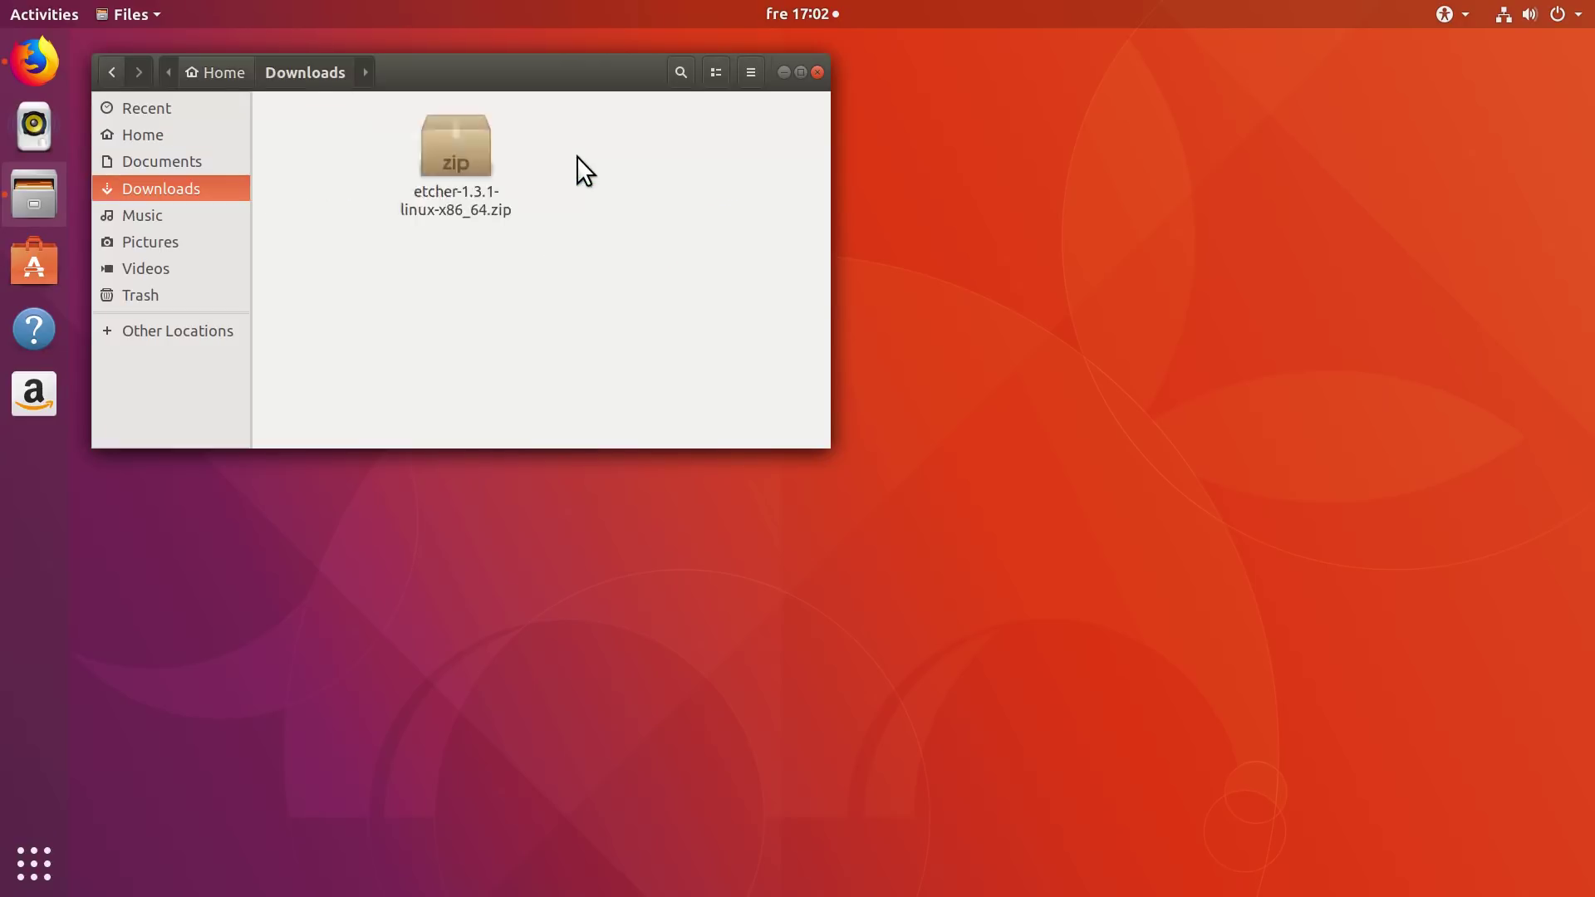
left_click(336, 197)
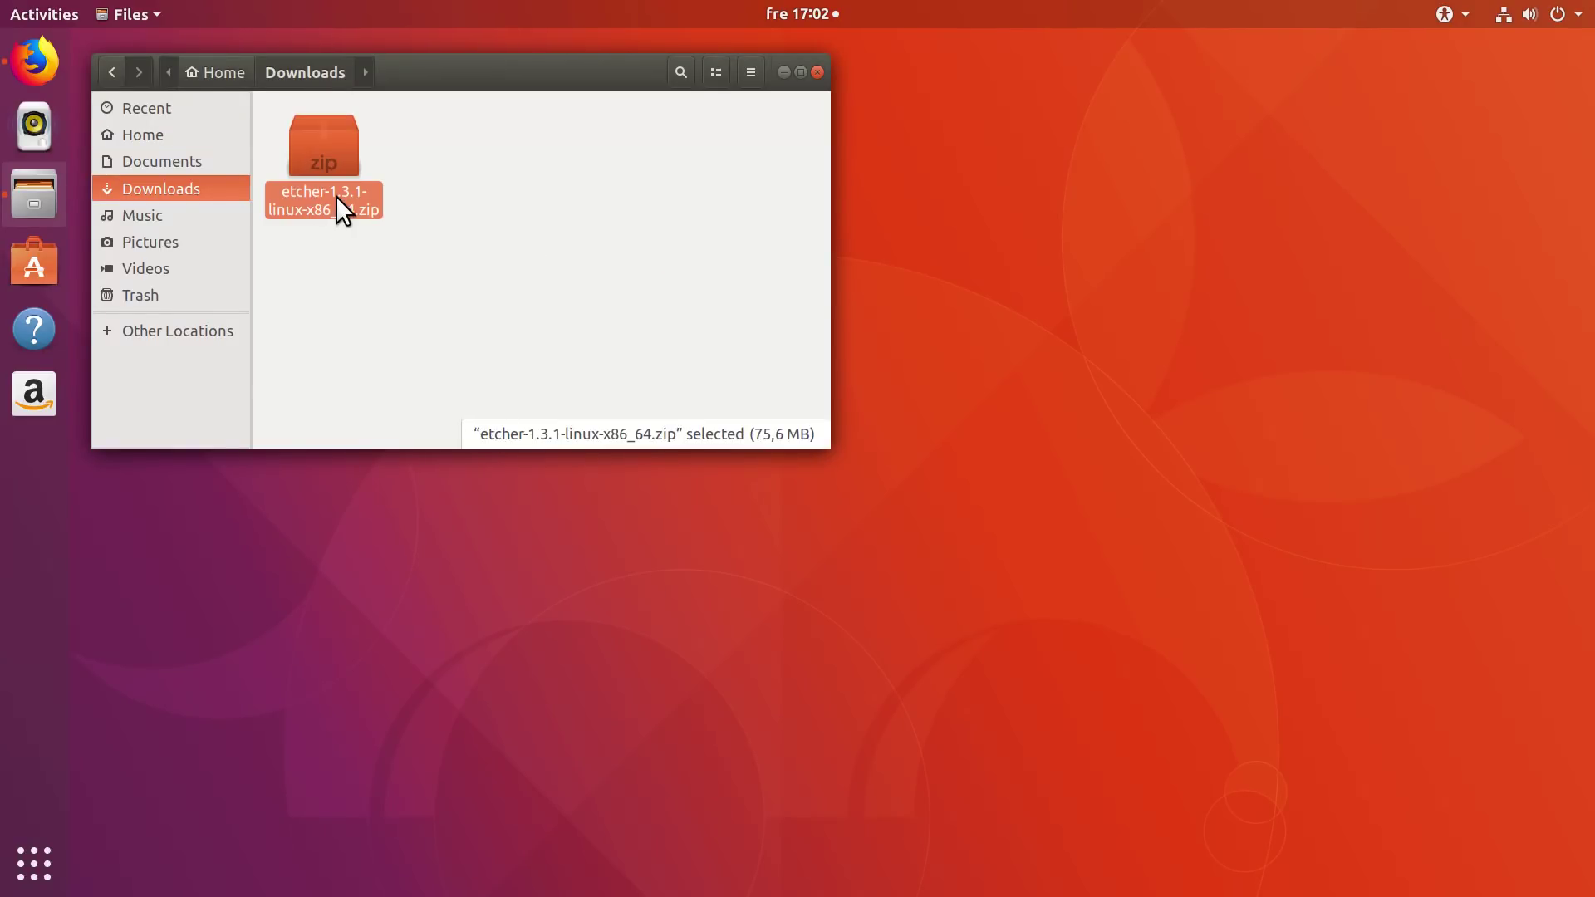
right_click(336, 196)
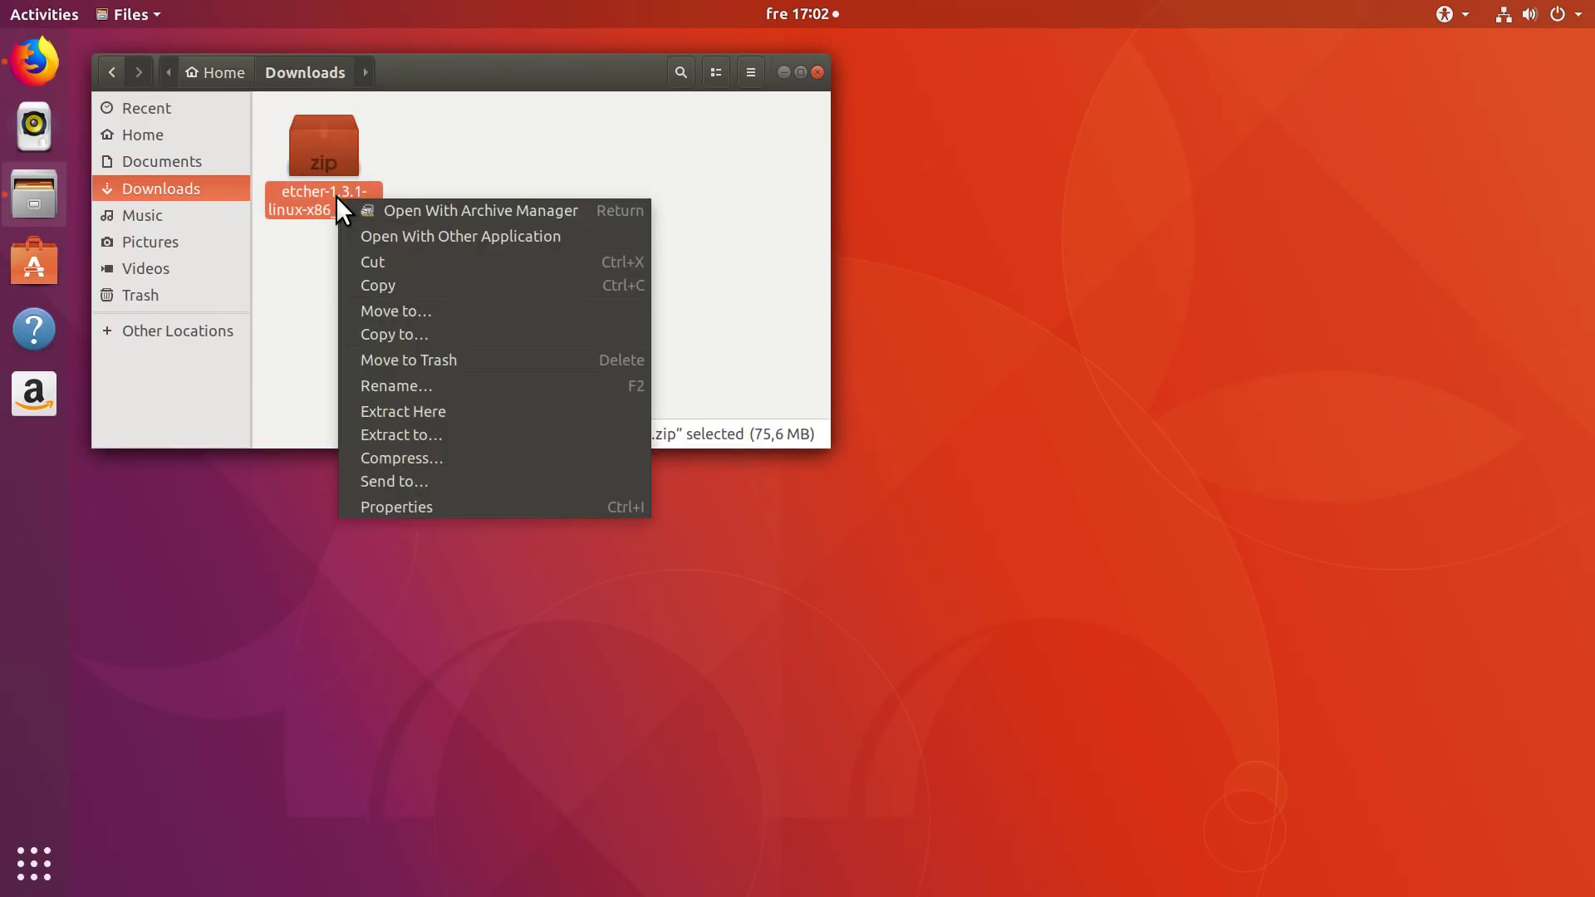
left_click(432, 411)
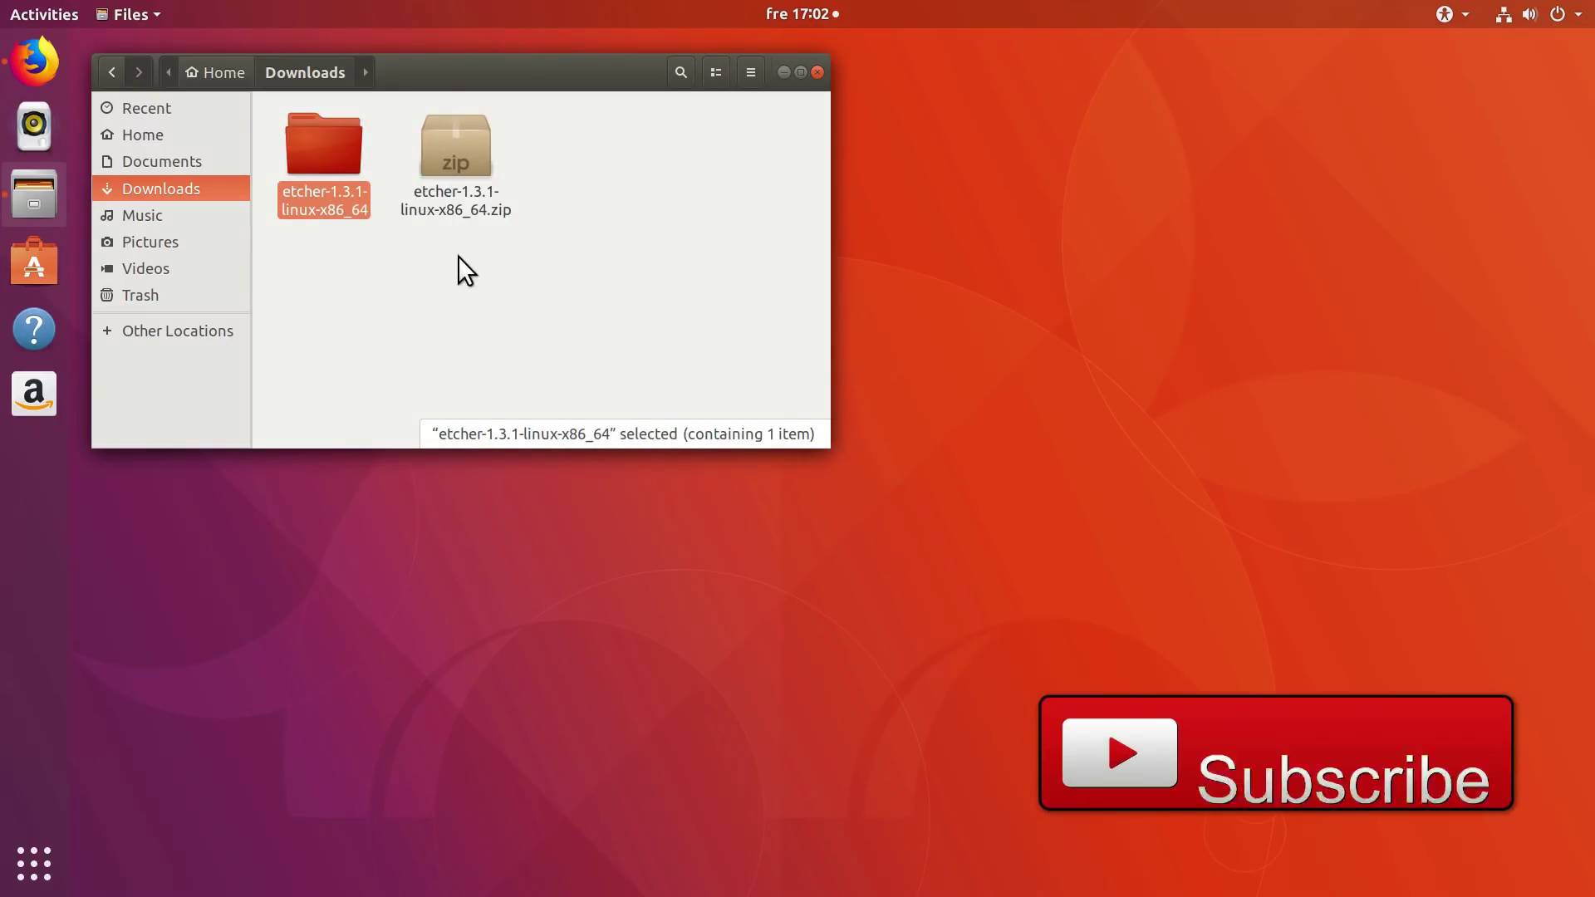
Open the extracted etcher-1.3.1-linux-x86_64 folder showing etcher-1.3.1-x86_64.AppImage
double_click(341, 210)
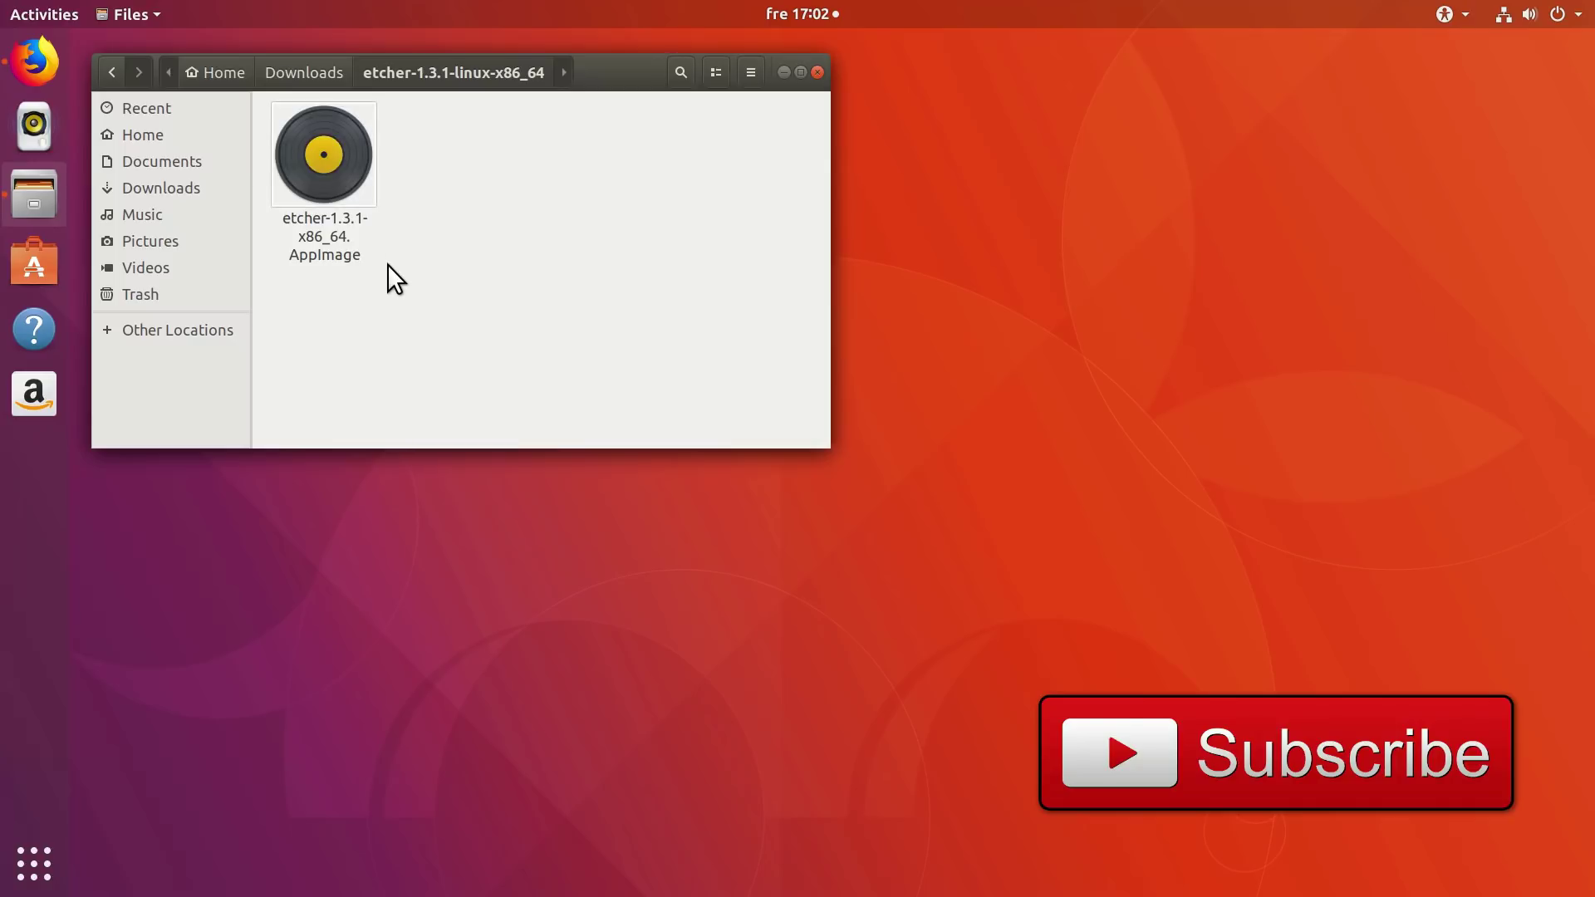
left_click(331, 243)
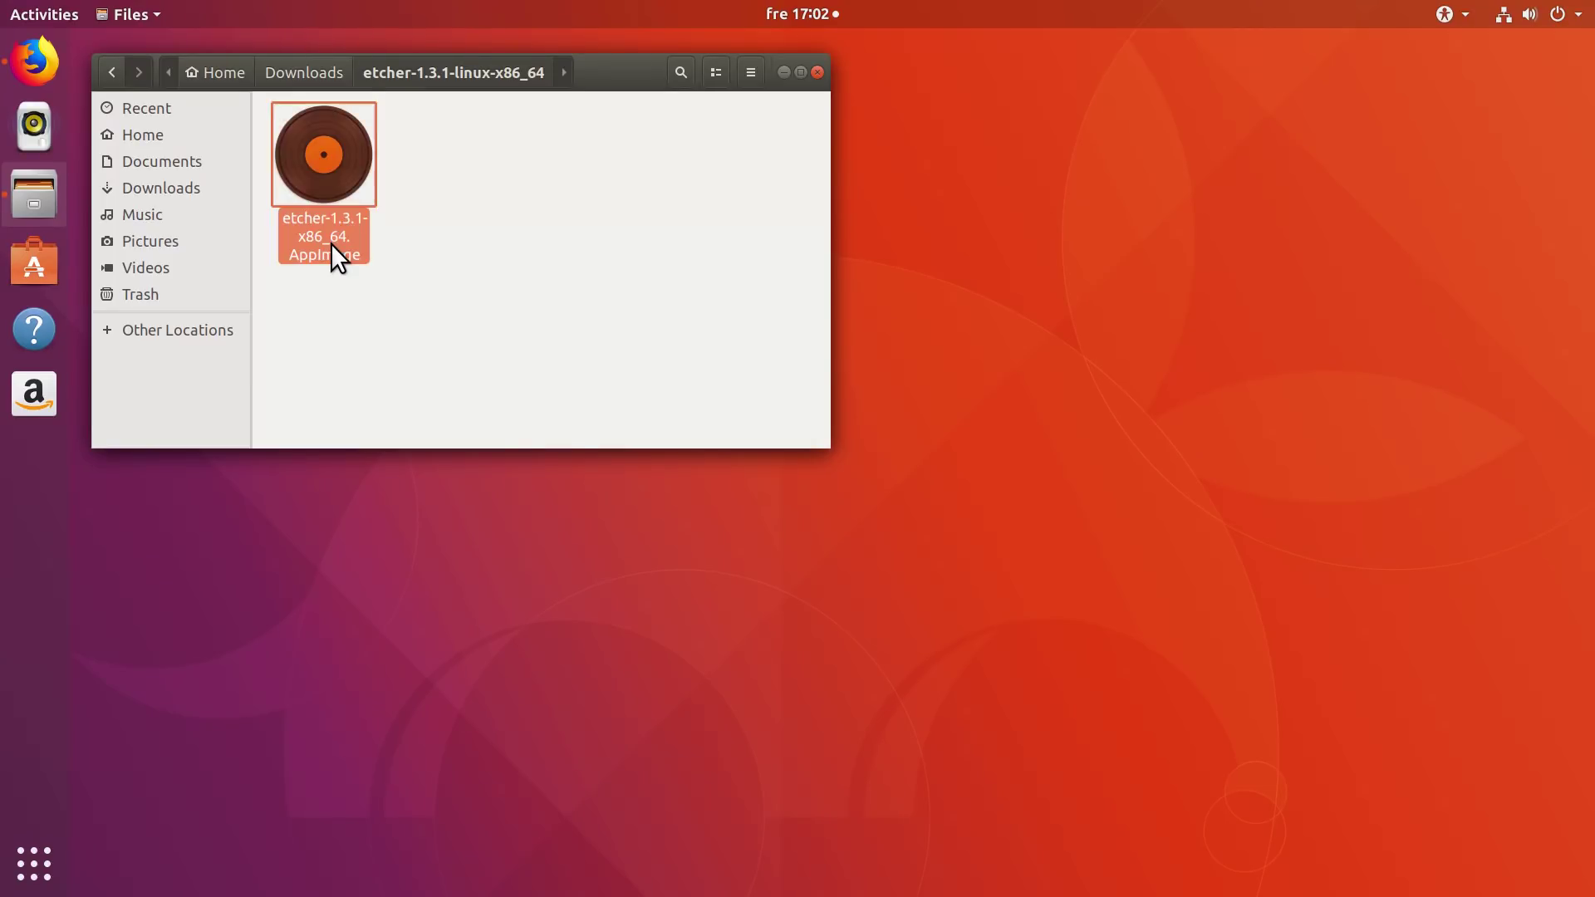
left_click(359, 323)
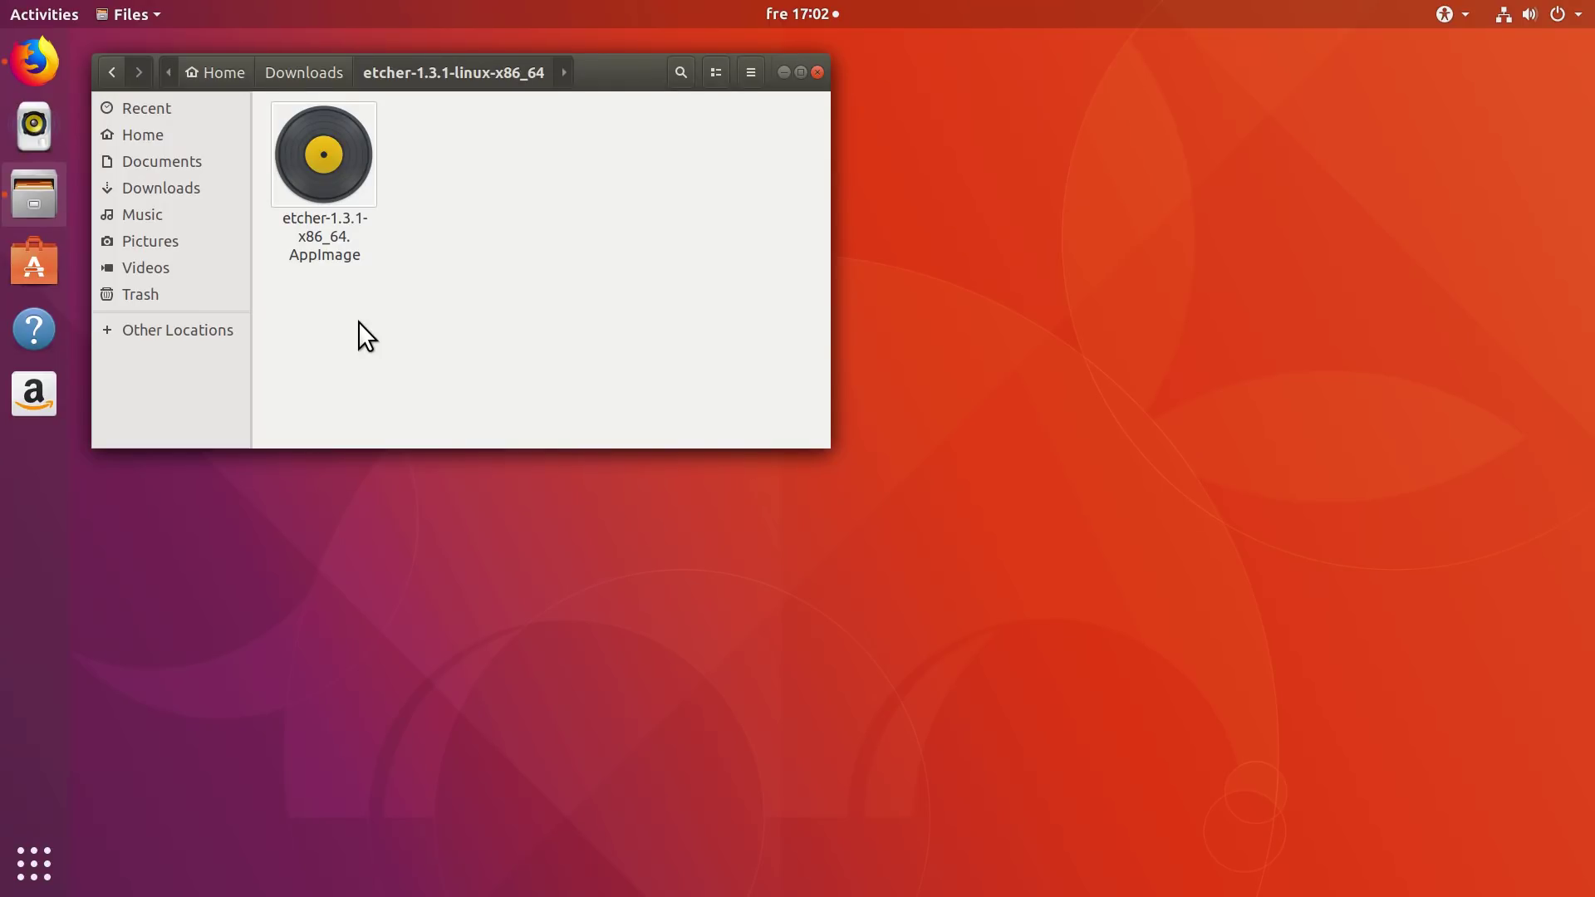
right_click(459, 203)
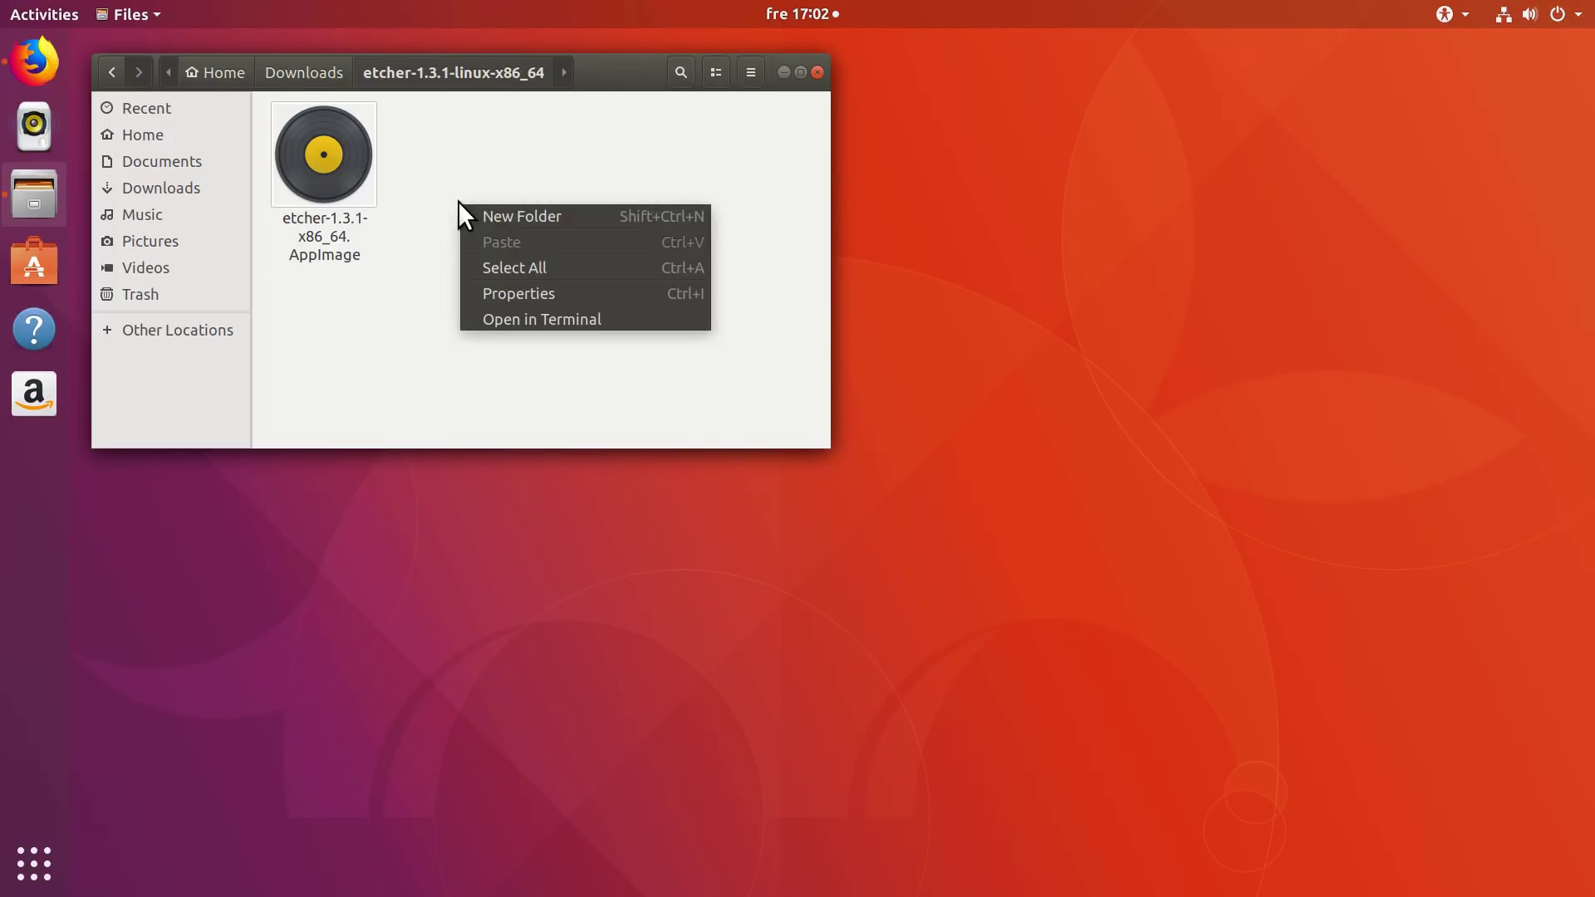
Open a terminal in the folder, list it with ls, and copy the AppImage file name
left_click(522, 319)
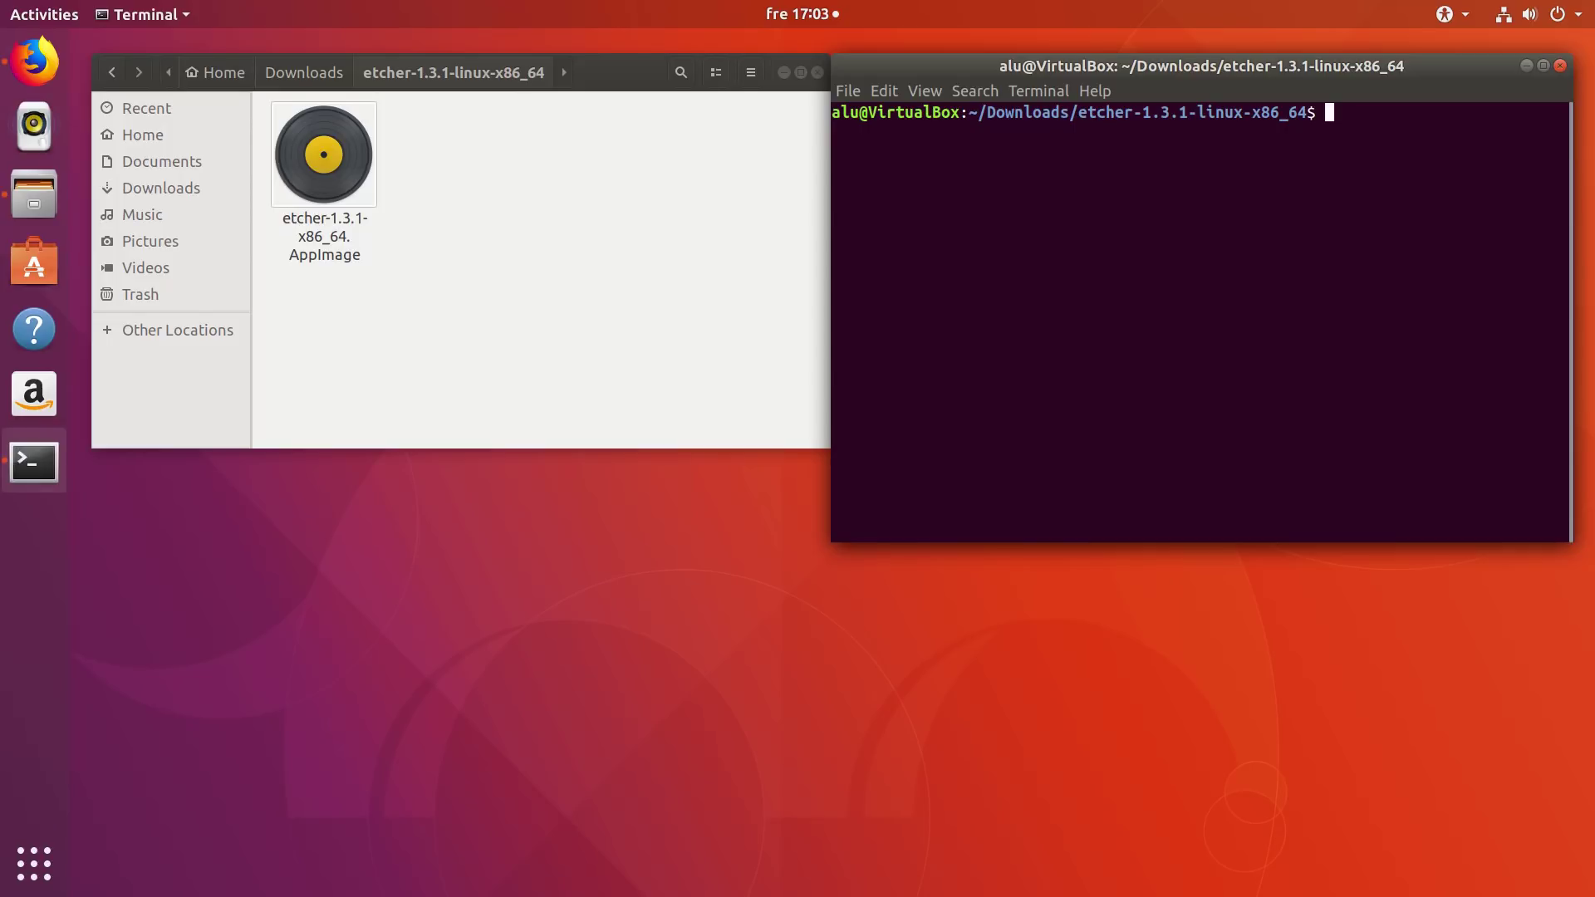
type("ls")
key("Return")
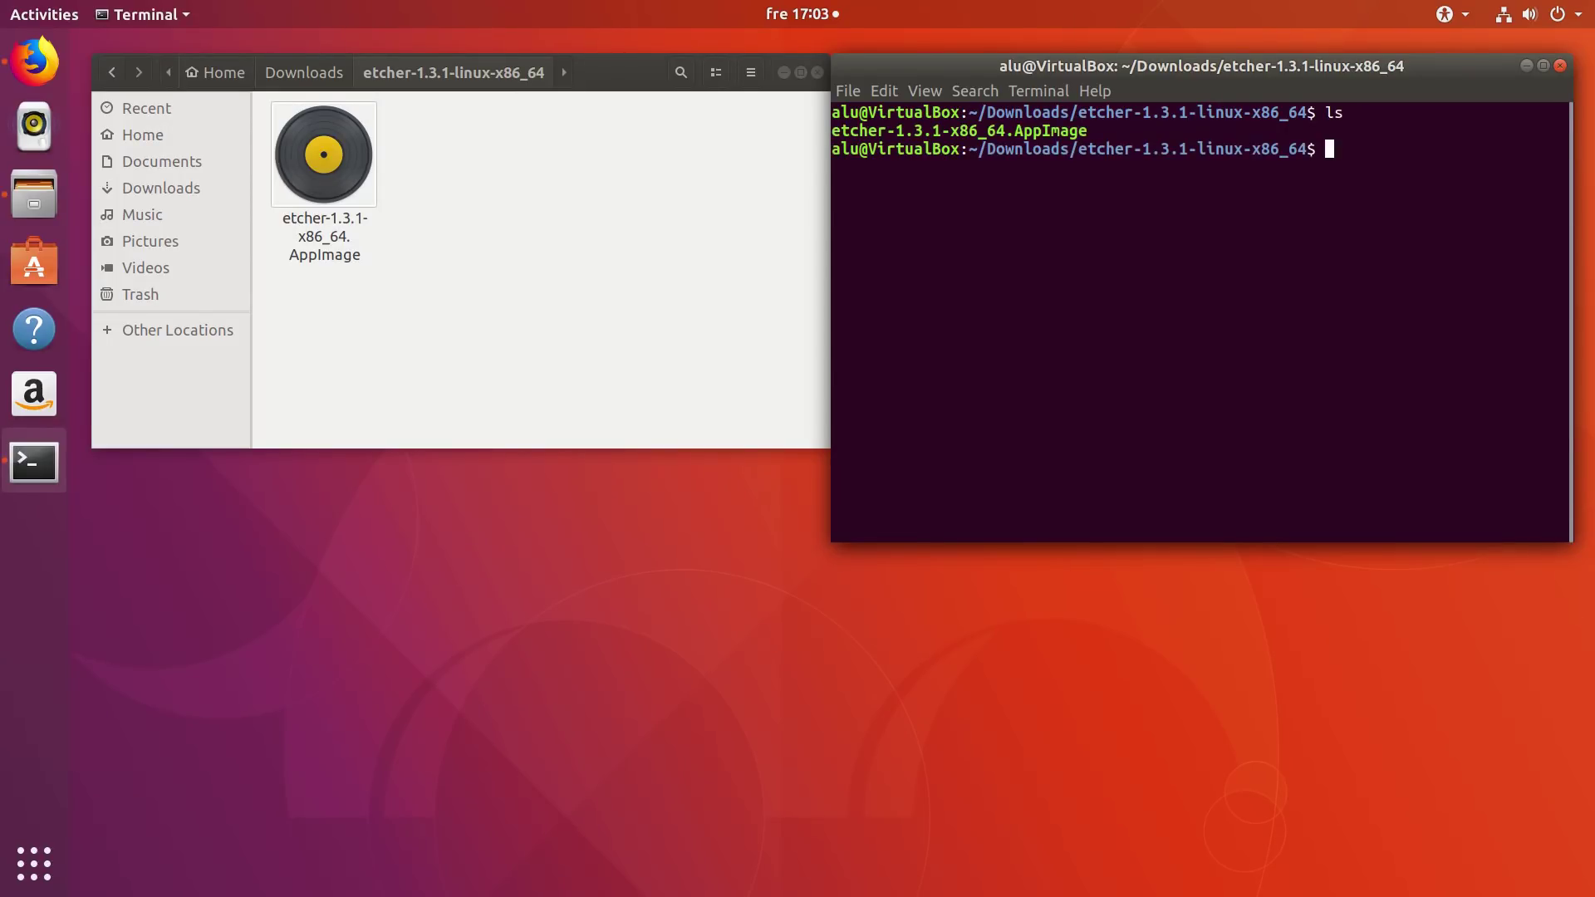
double_click(1015, 131)
right_click(1016, 131)
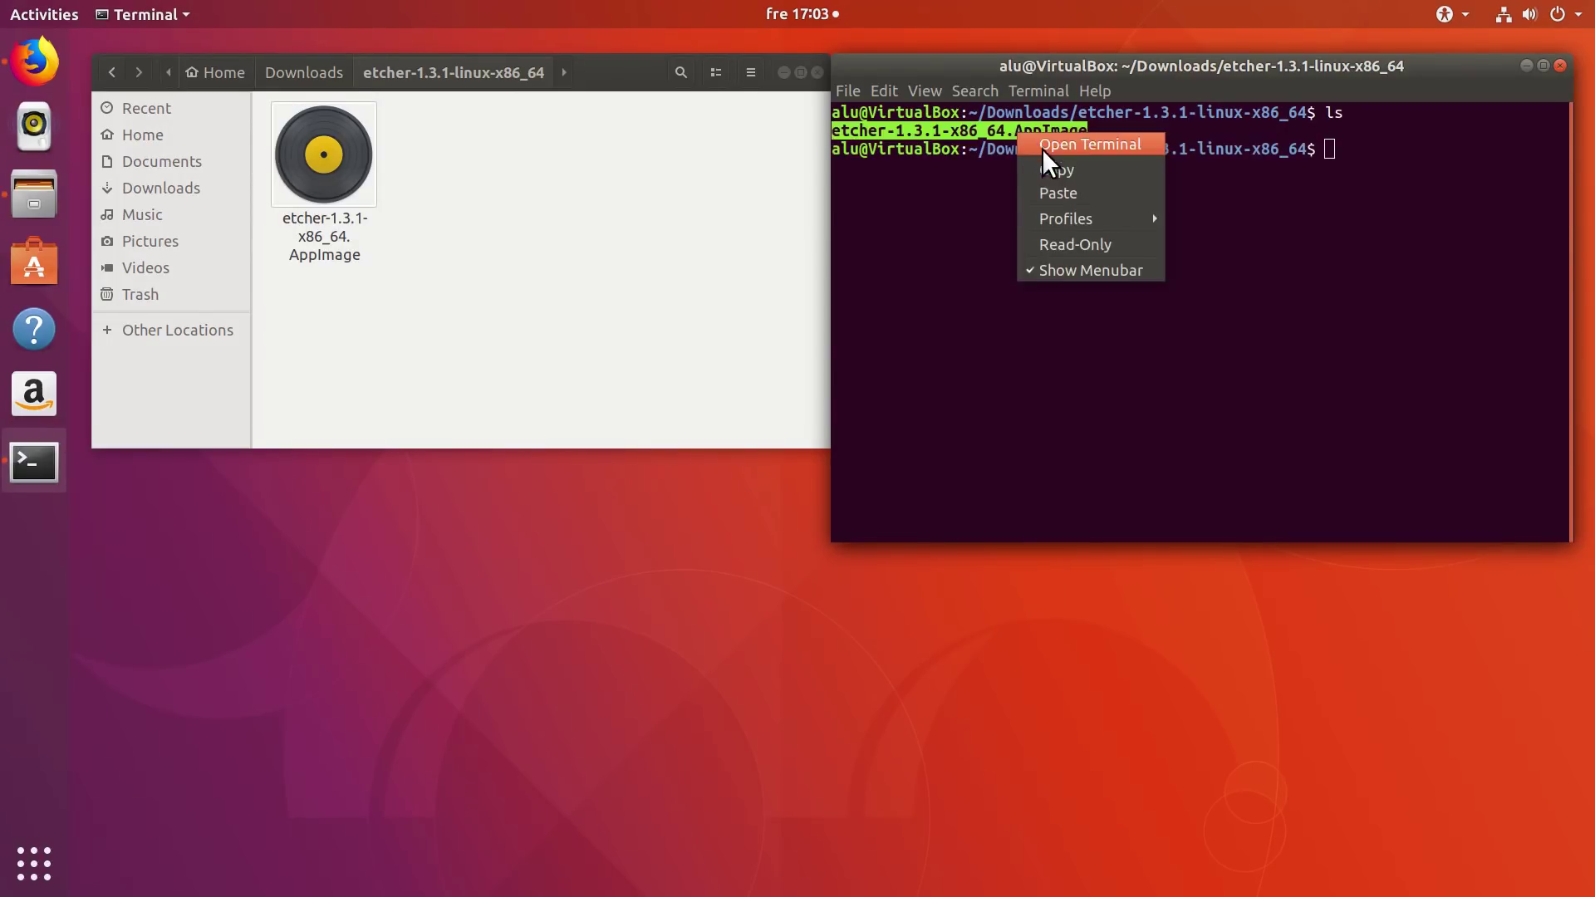
left_click(1055, 170)
left_click(1338, 193)
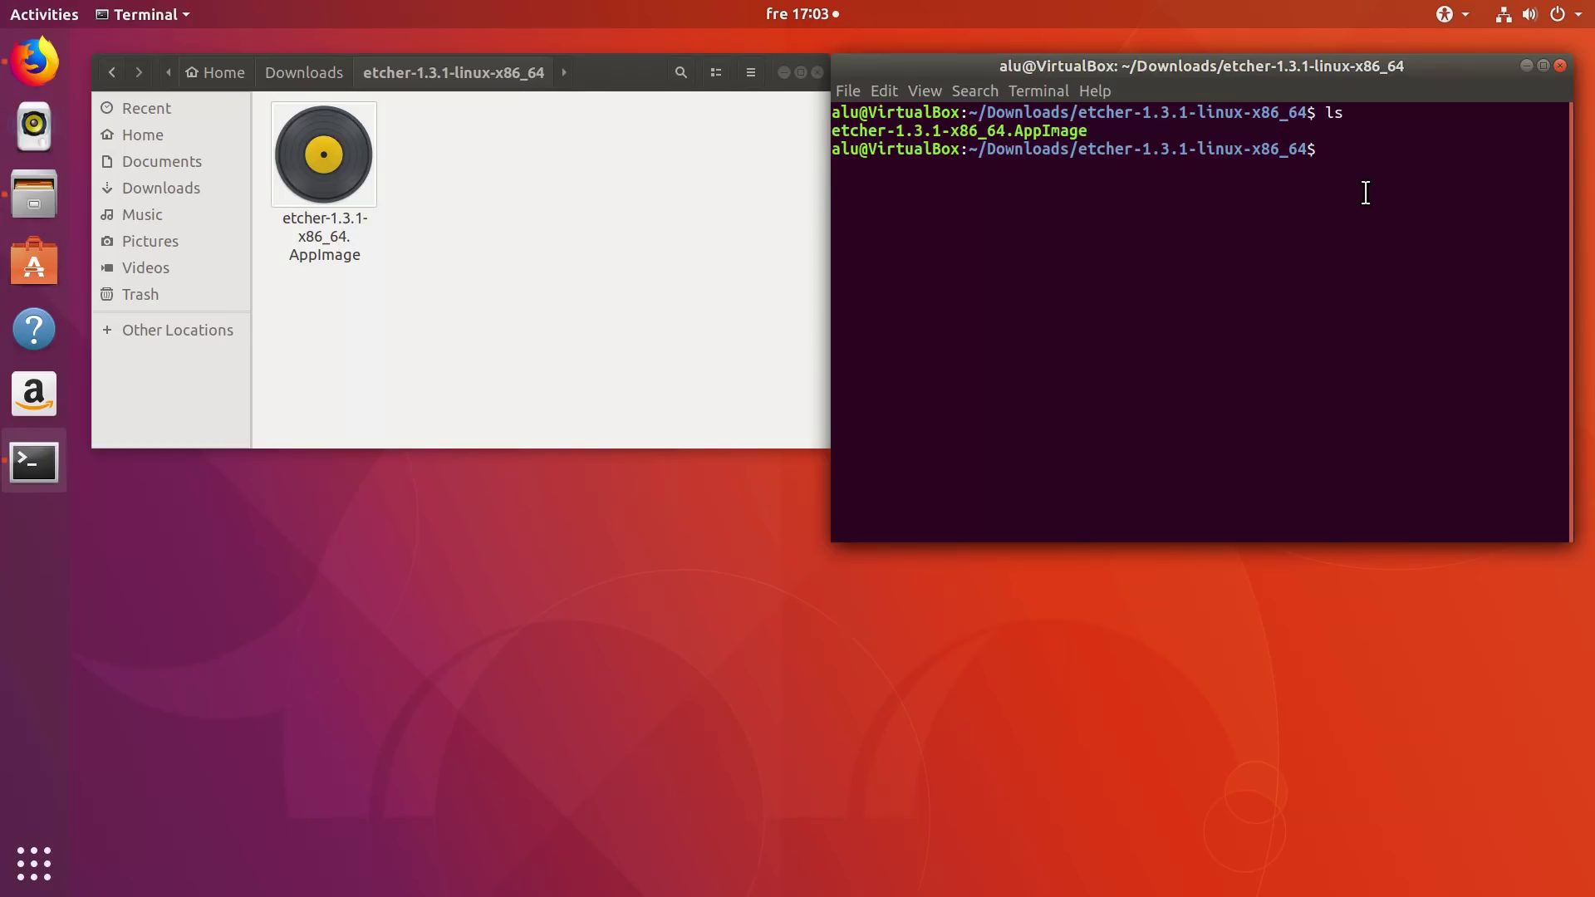
Run ./etcher-1.3.1-x86_64.AppImage, which fails on missing libgconf-2.so.4
type("./")
right_click(1373, 146)
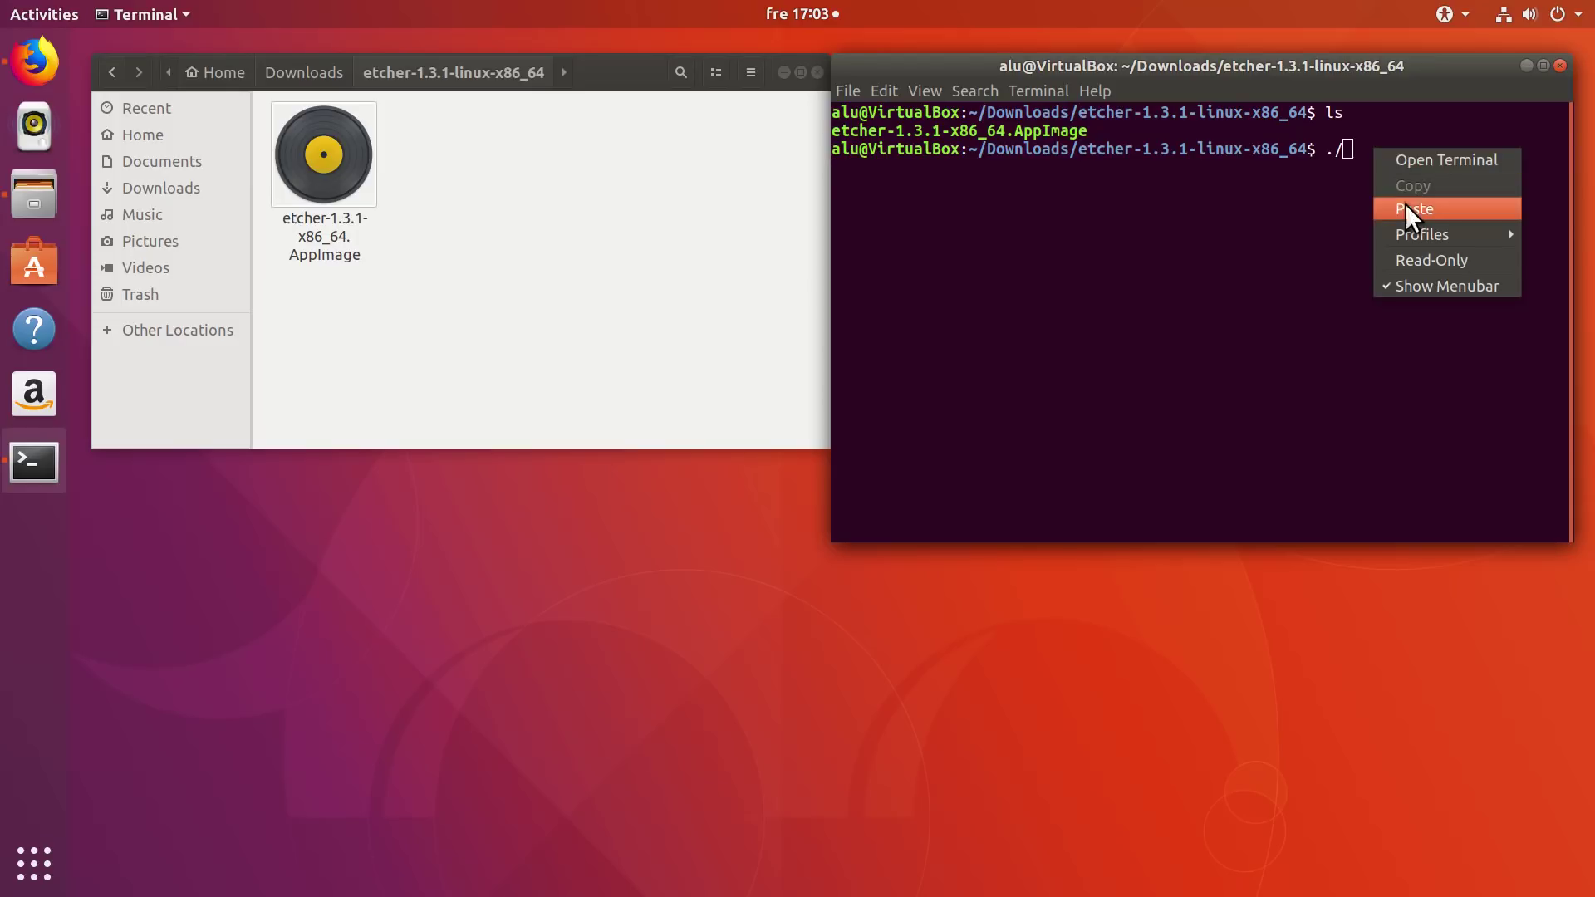
left_click(1408, 206)
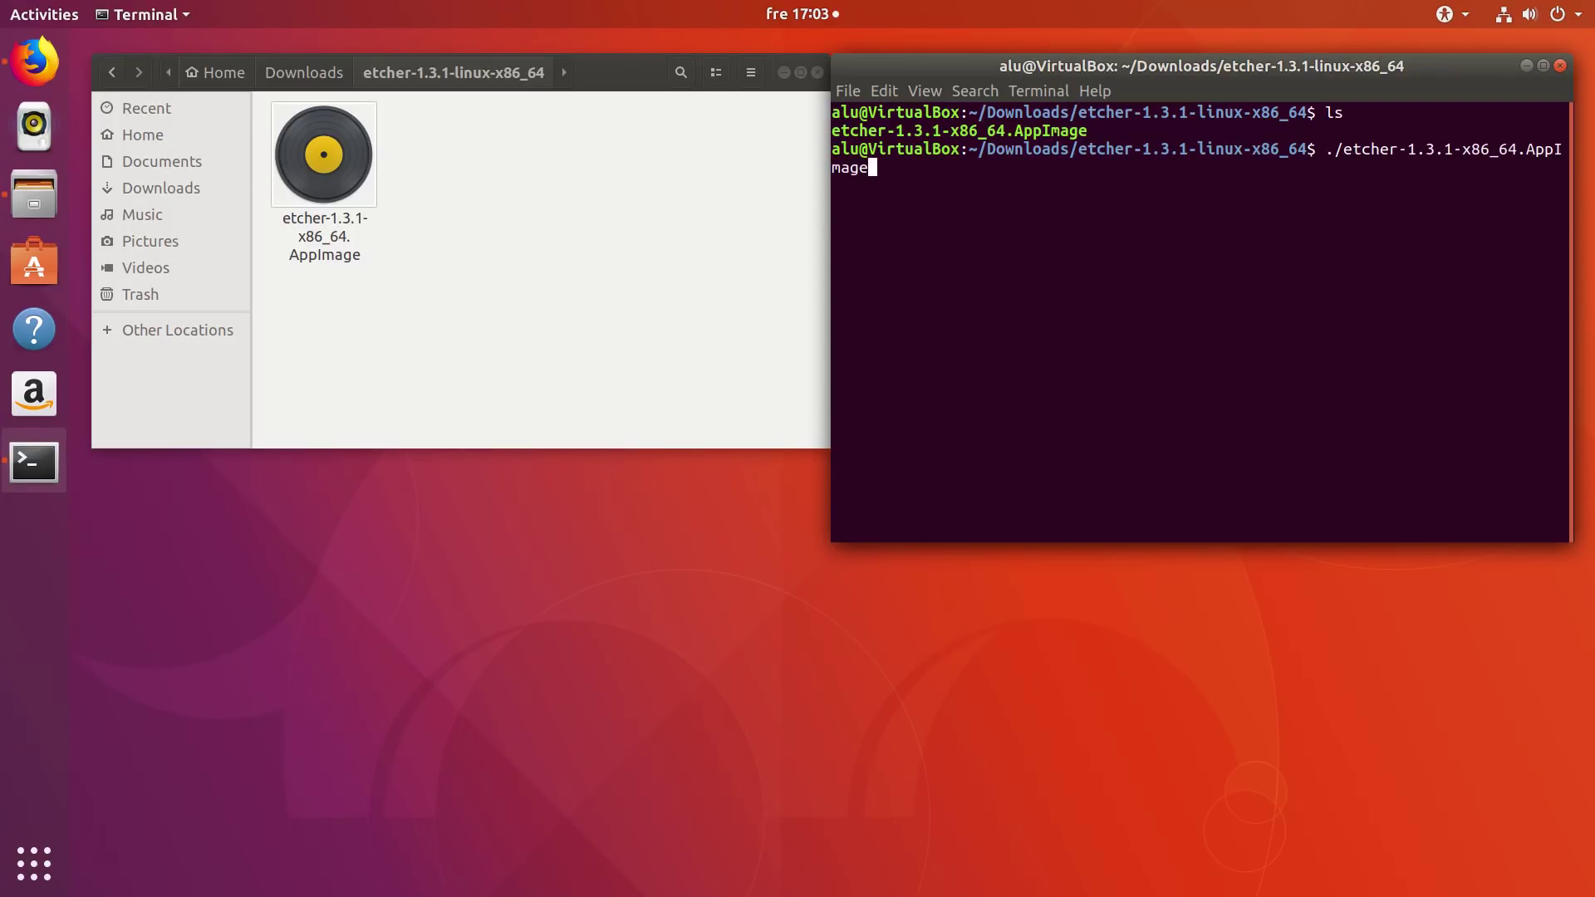
key("Return")
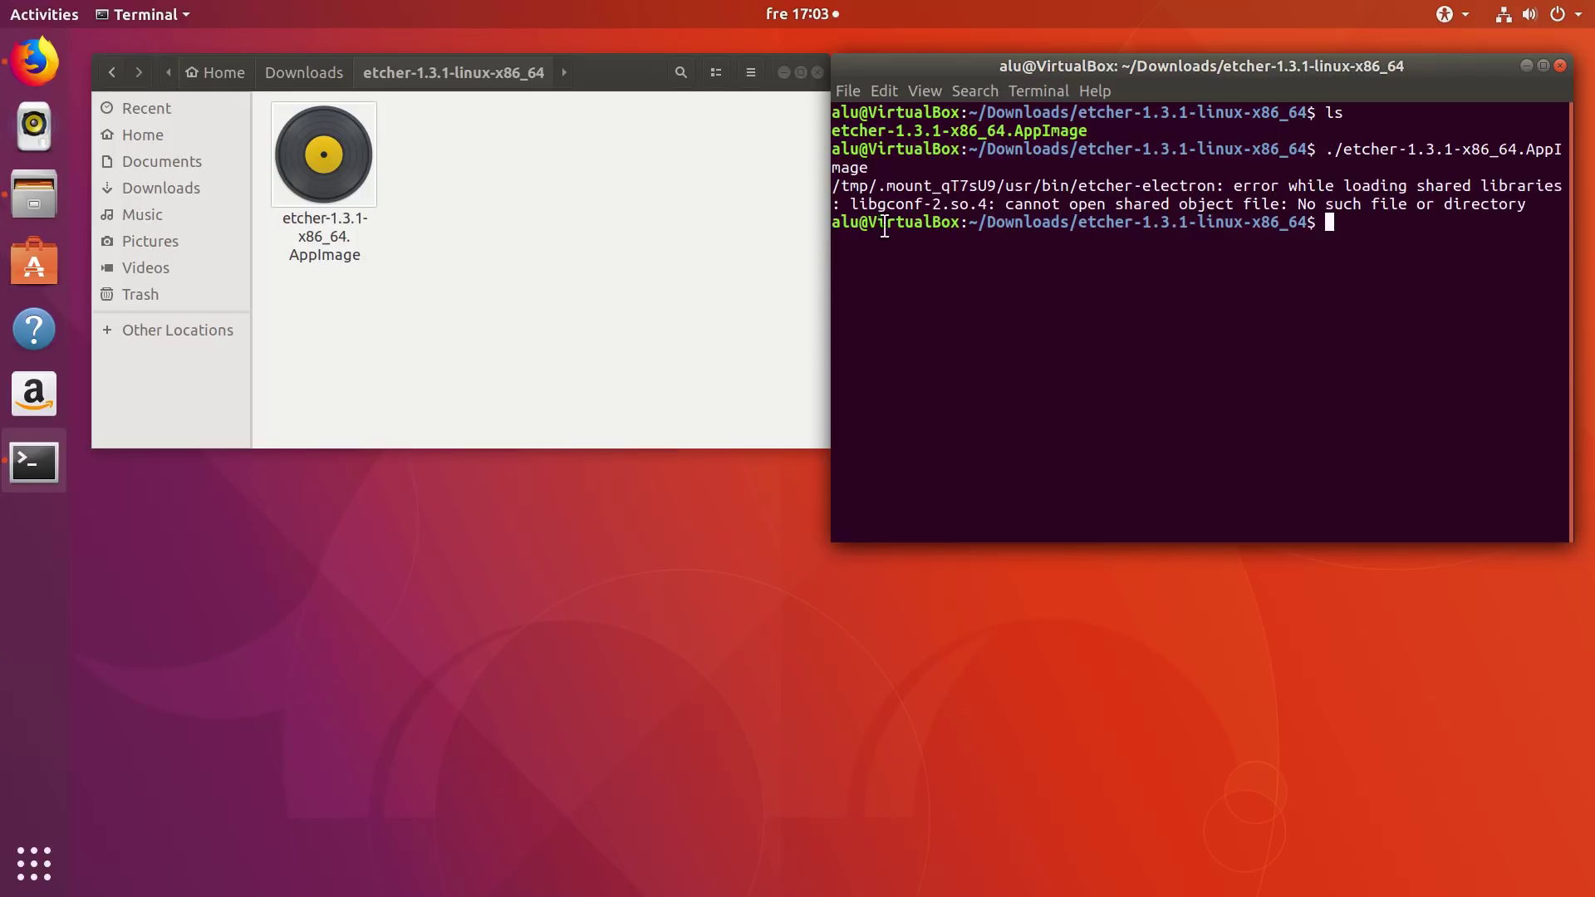
Run sudo apt-get install libgconf-2-4 in a maximized terminal
left_click_drag(849, 204, 992, 204)
left_click(1364, 230)
key("ctrl+shift+v")
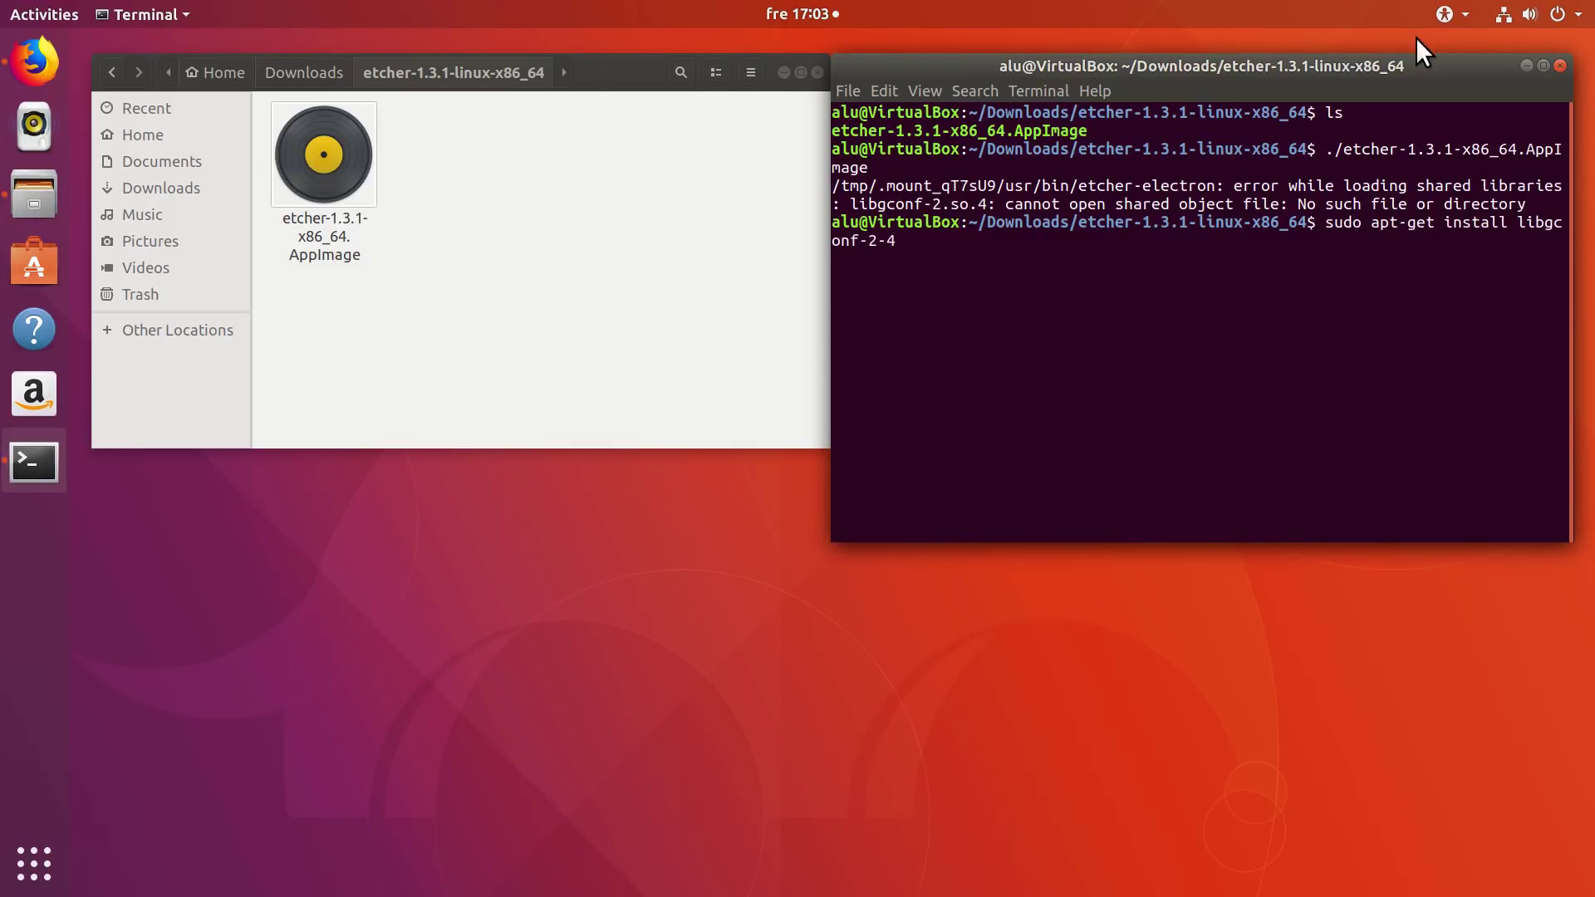
double_click(1404, 61)
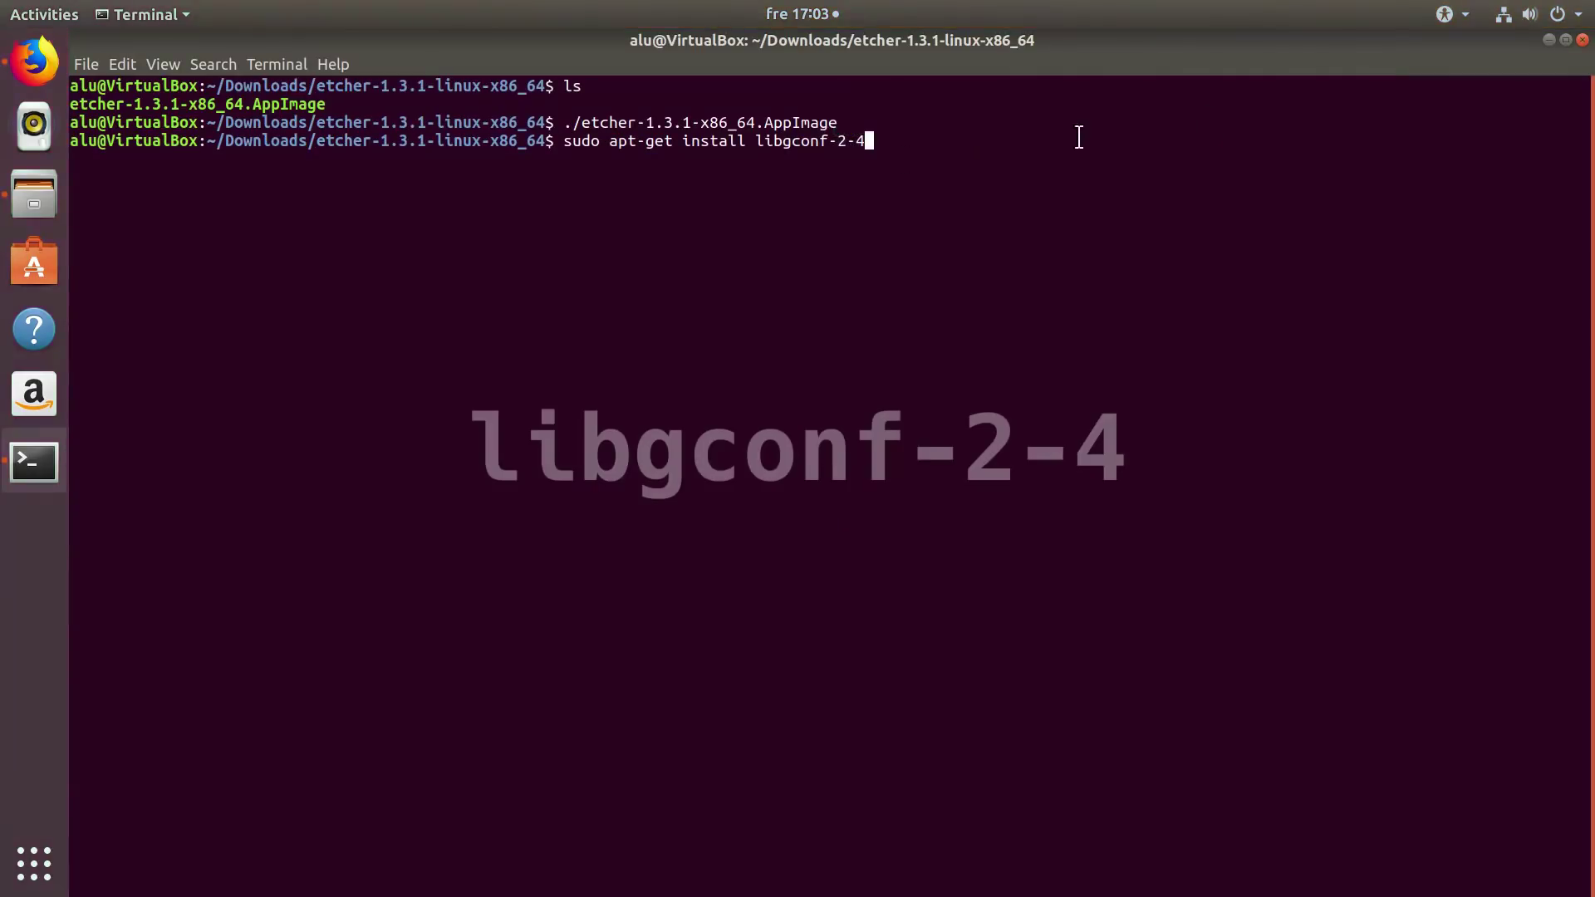
double_click(808, 141)
key("Return")
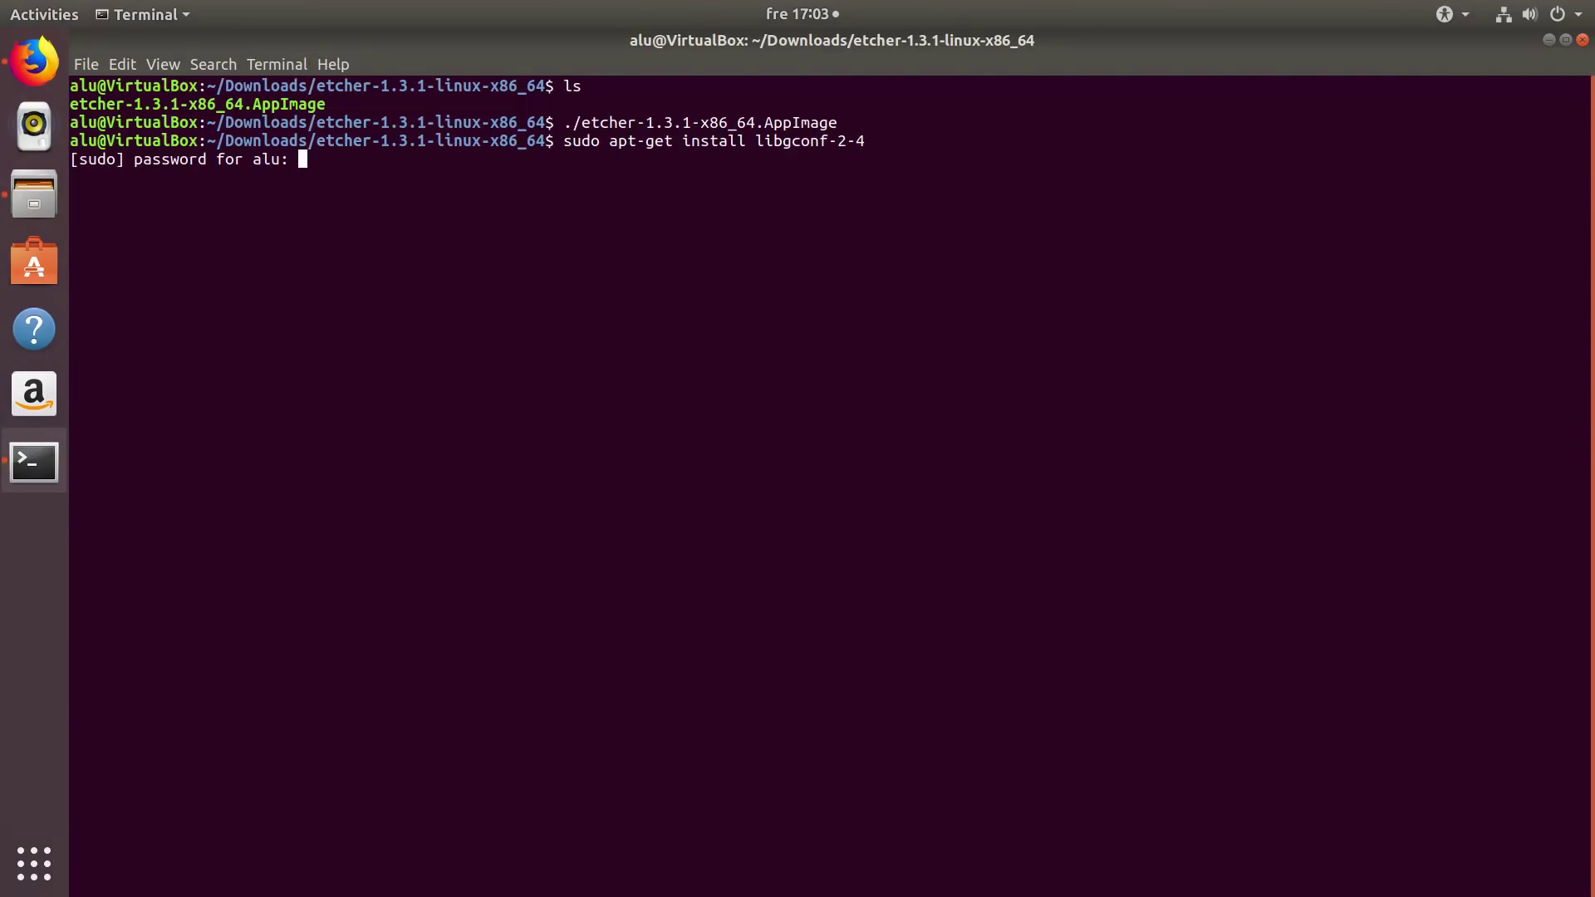
Enter the administrator password, confirm the gconf install with y, and rerun the Etcher AppImage
key("Return")
type("y")
key("Return")
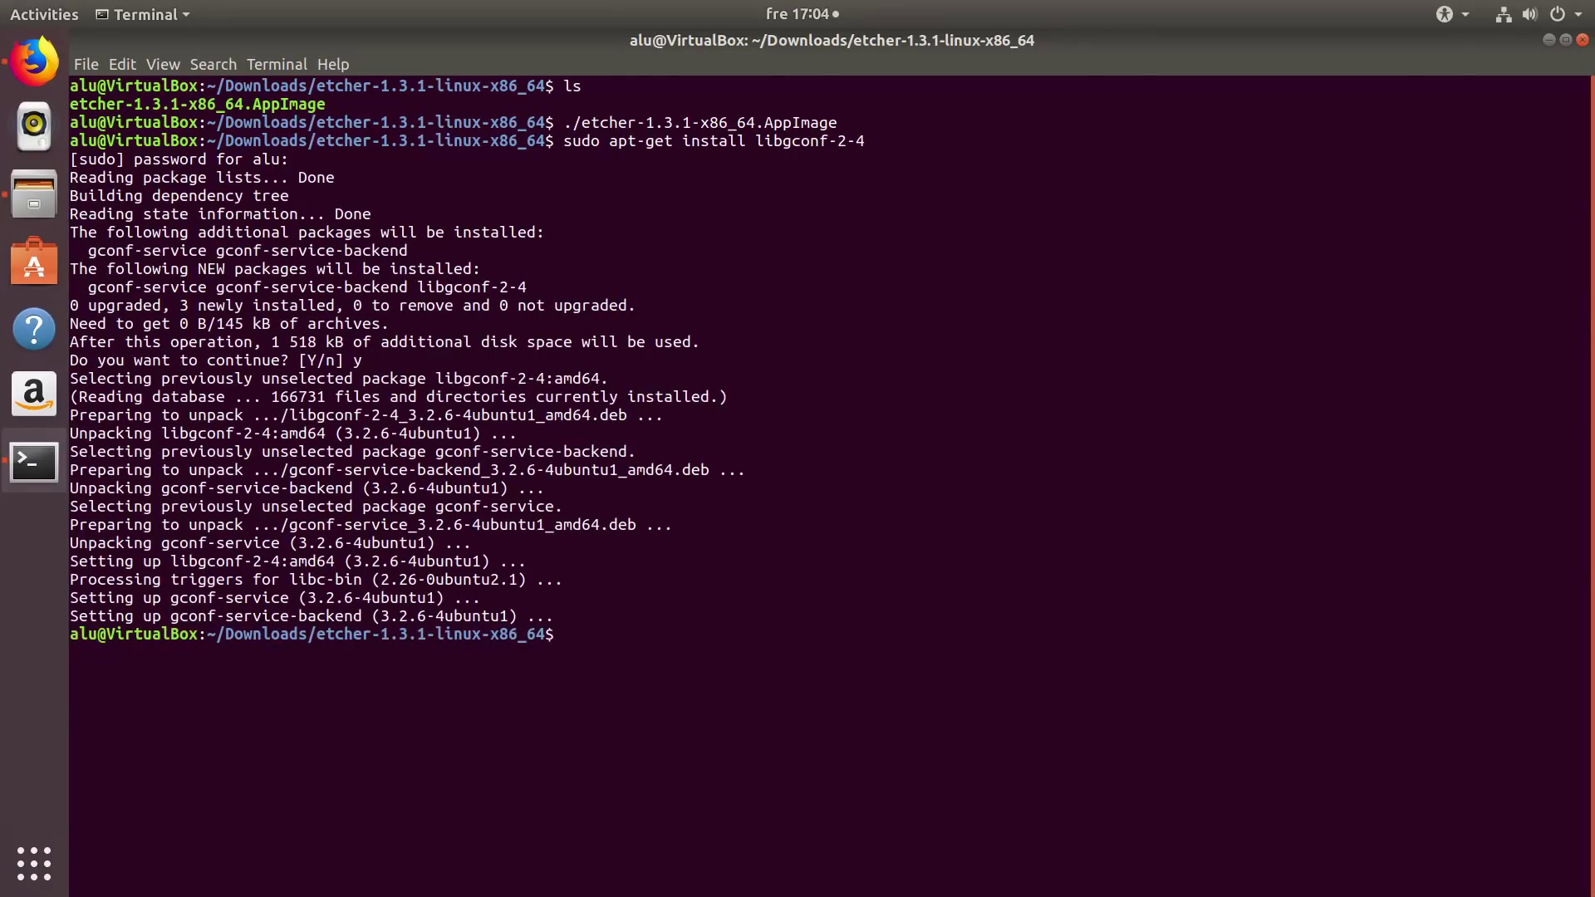
key("Up")
key("Up")
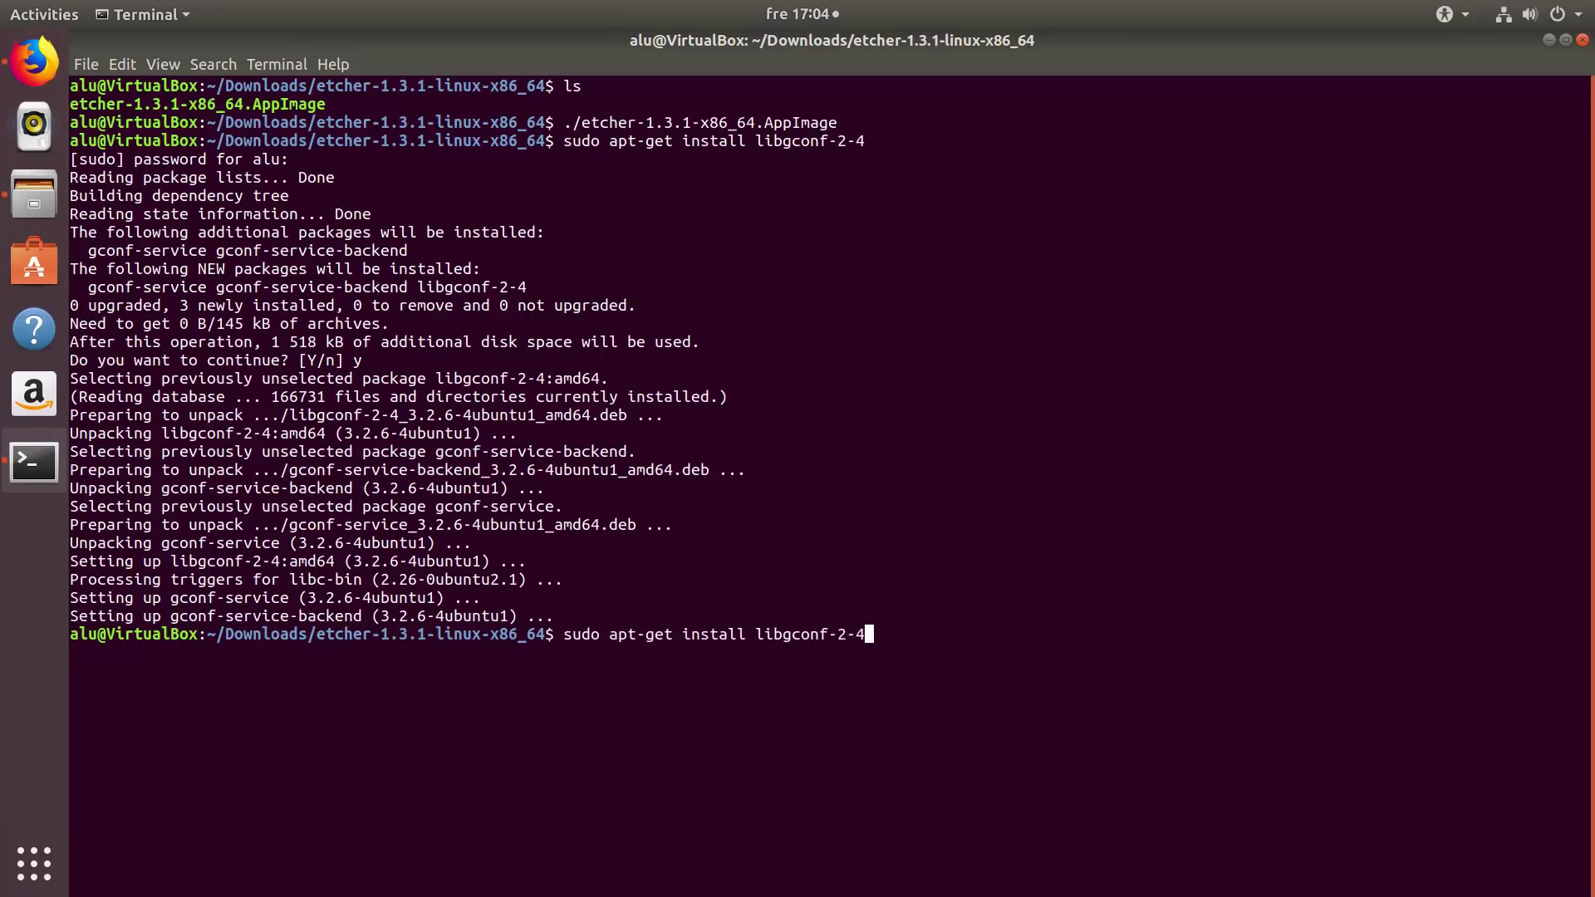
key("Return")
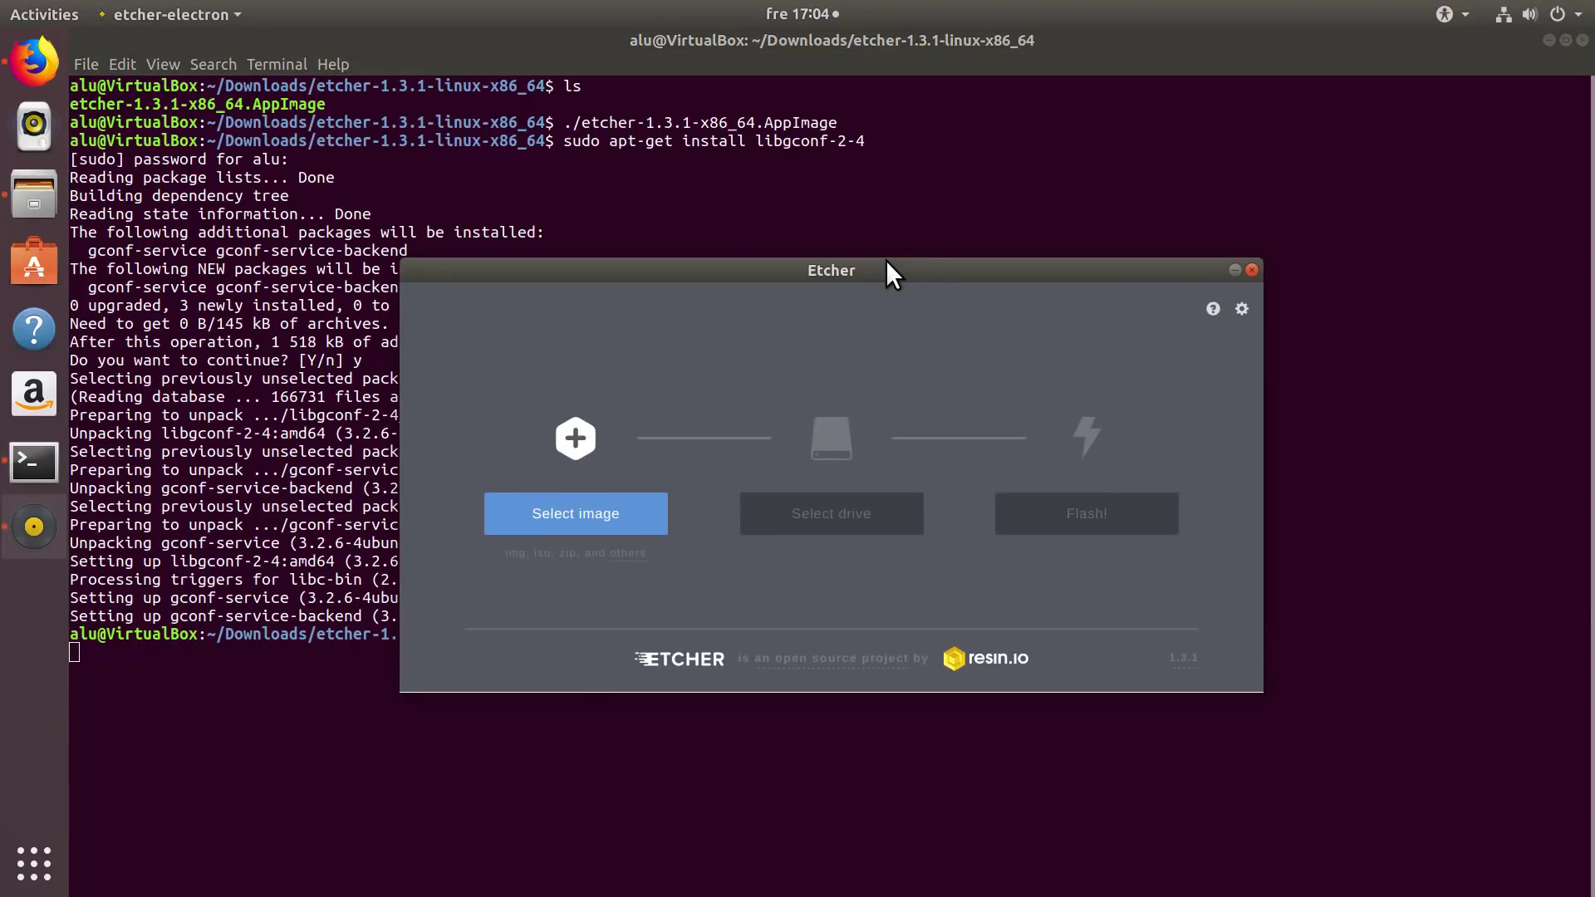
Hide the terminal and pick mini.iso from Downloads as Etcher's image
left_click(1547, 38)
left_click(1549, 40)
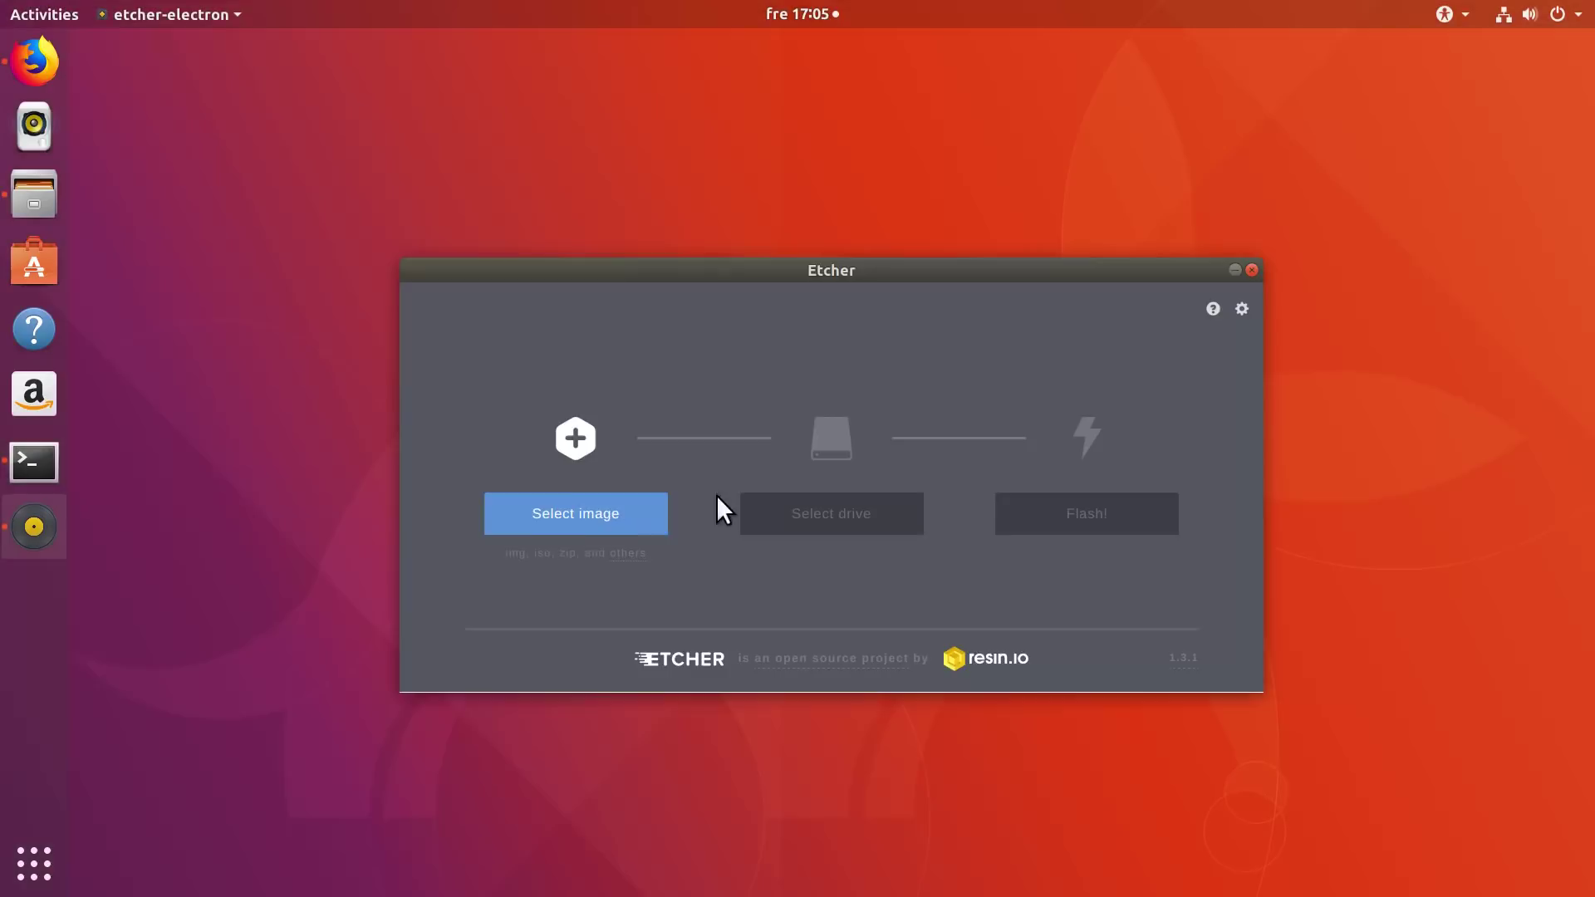
left_click(572, 516)
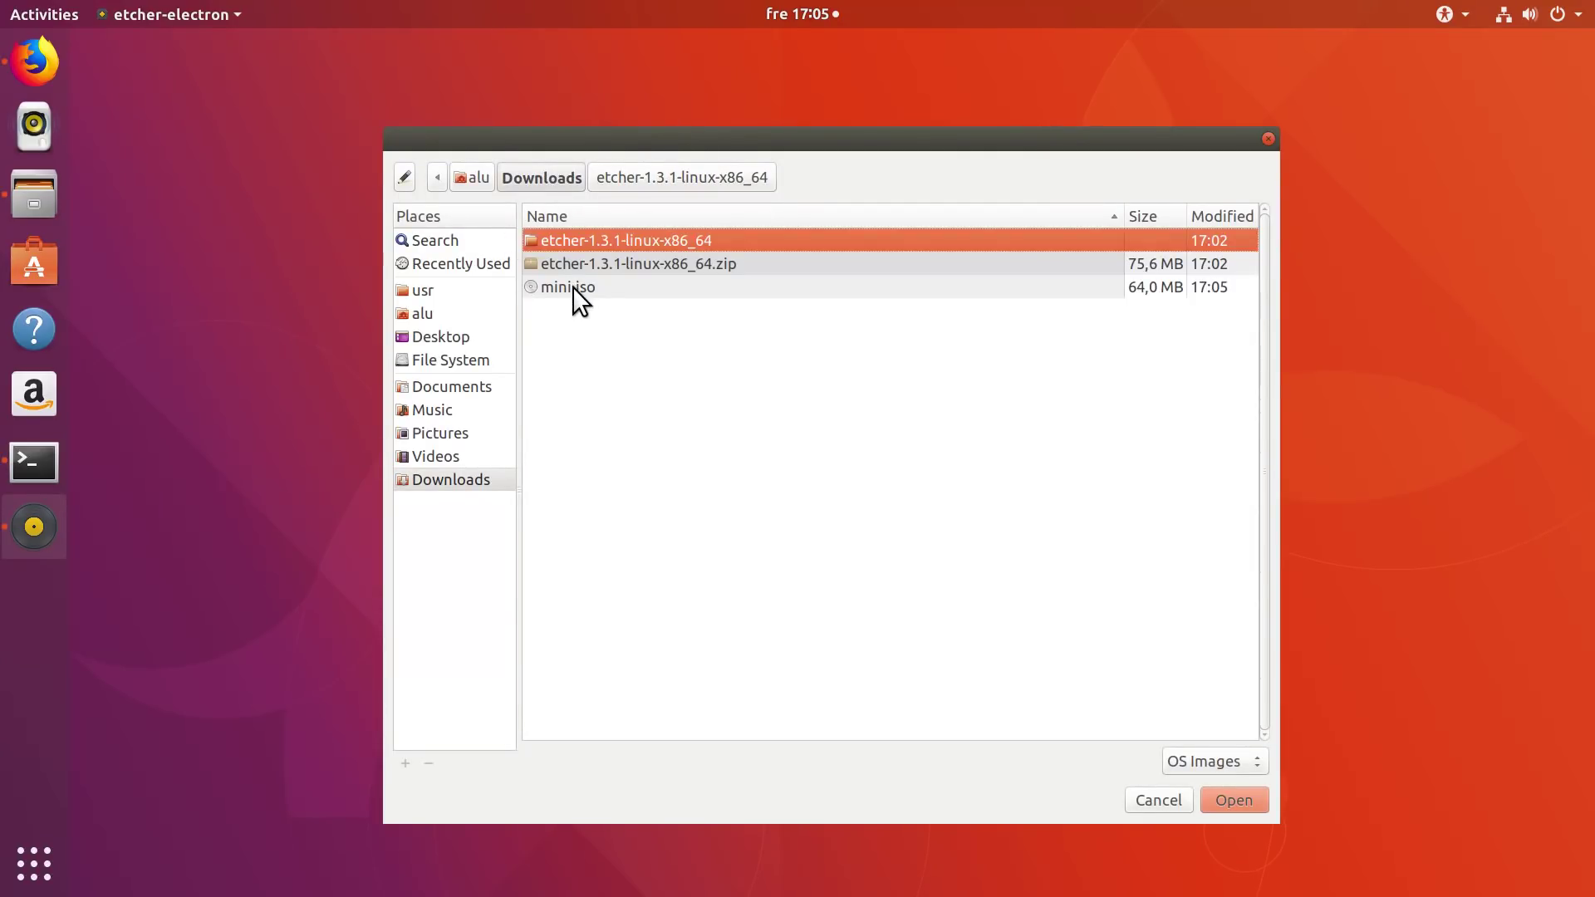
left_click(572, 287)
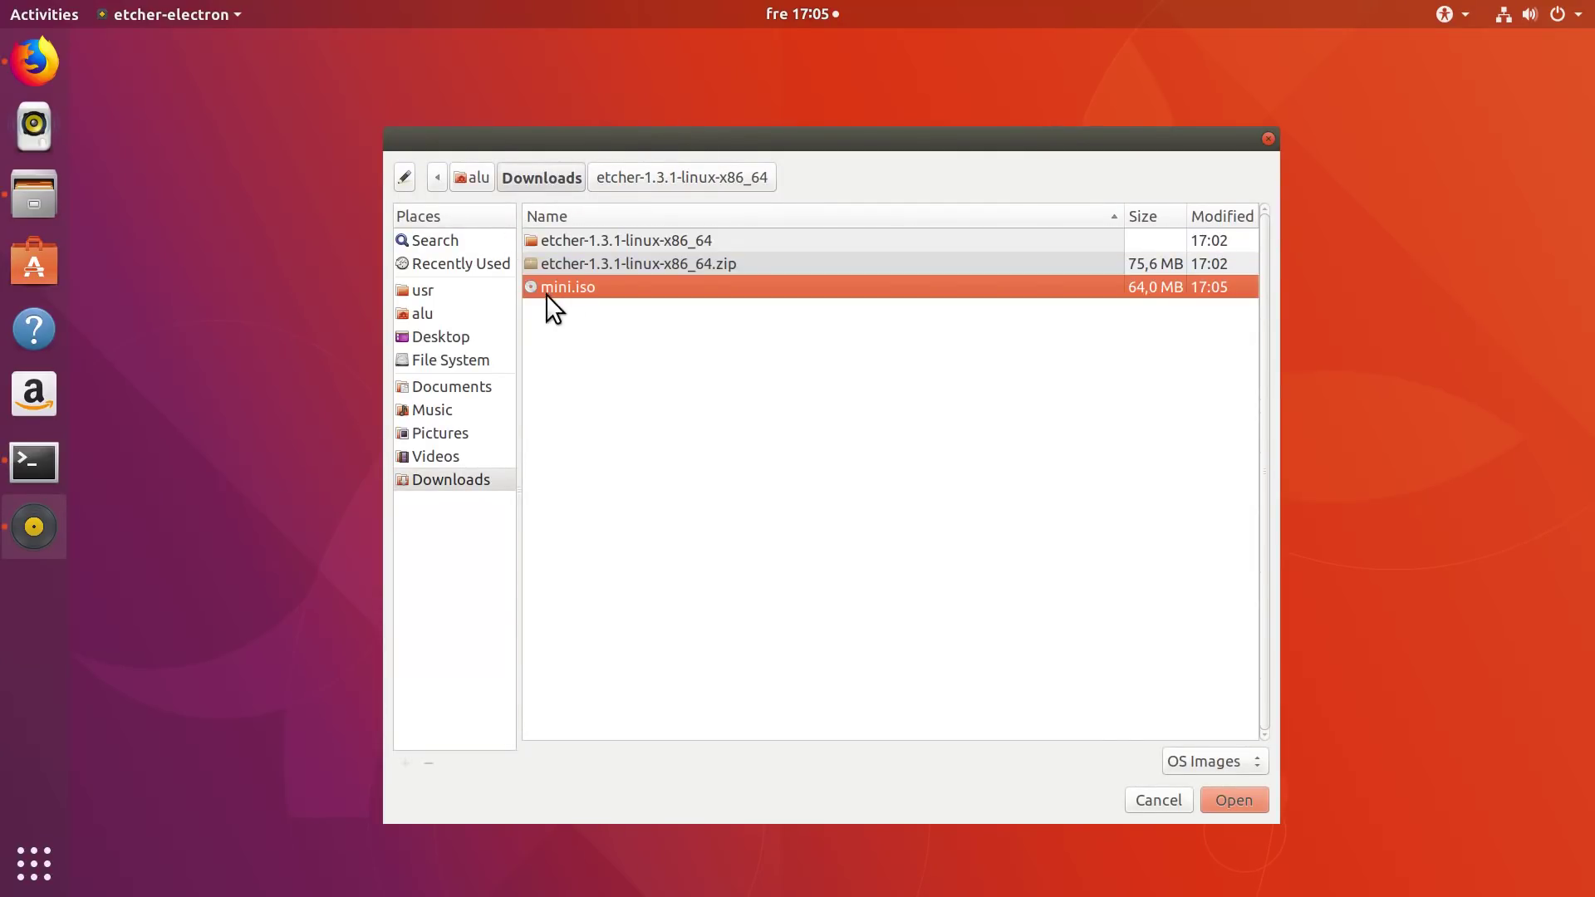
left_click(1230, 802)
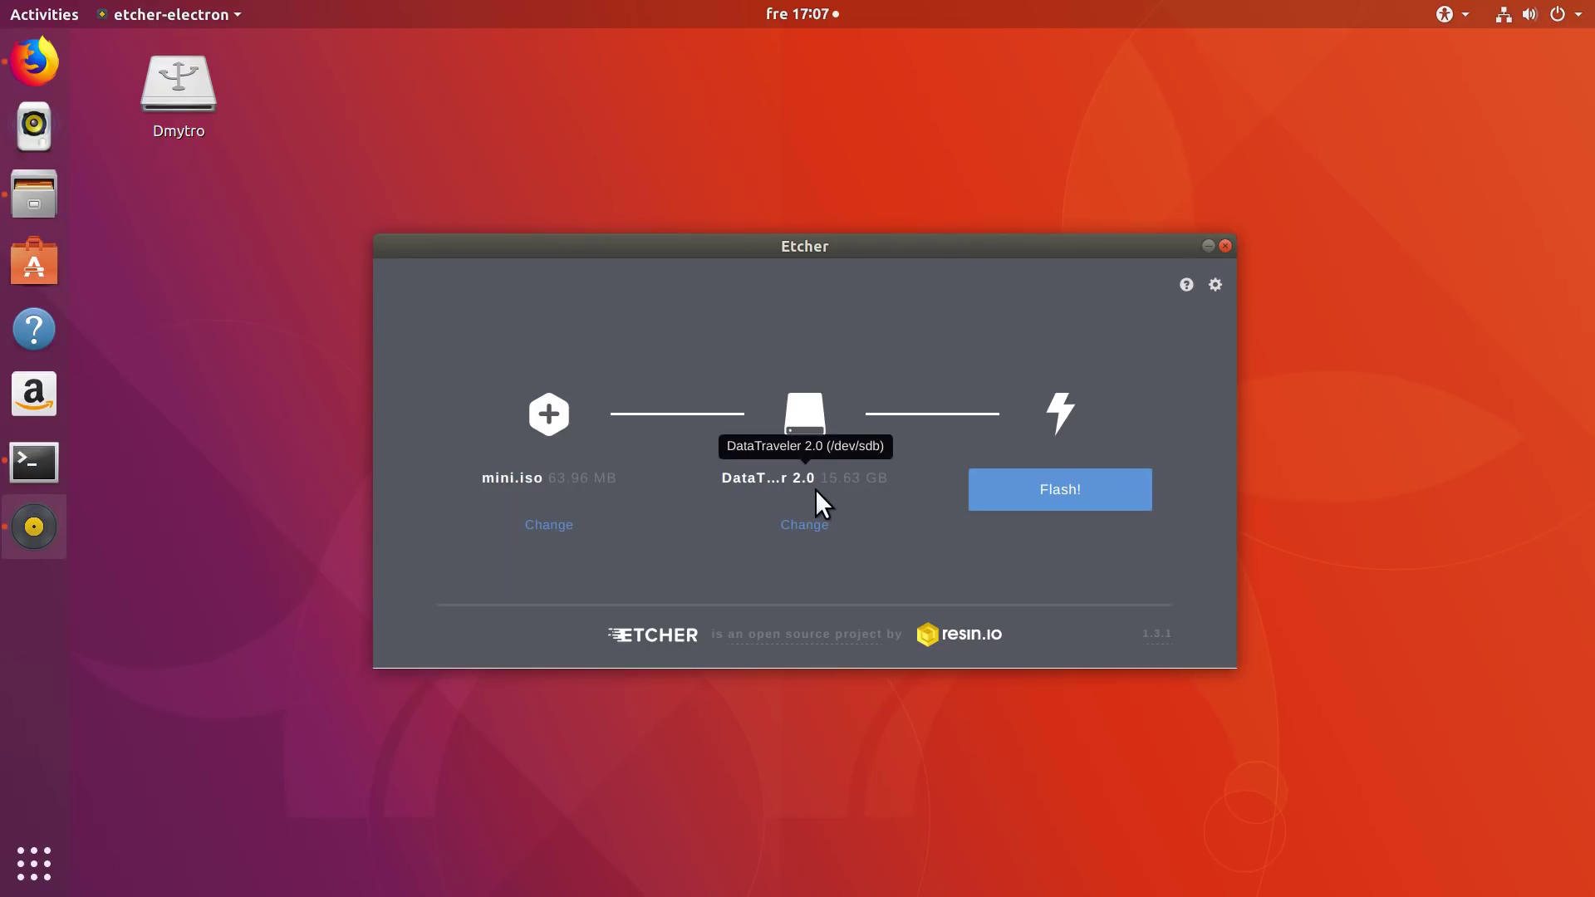
Keep DataTraveler 2.0 (/dev/sdb, 15.63 GB) as target and flash mini.iso
left_click(804, 530)
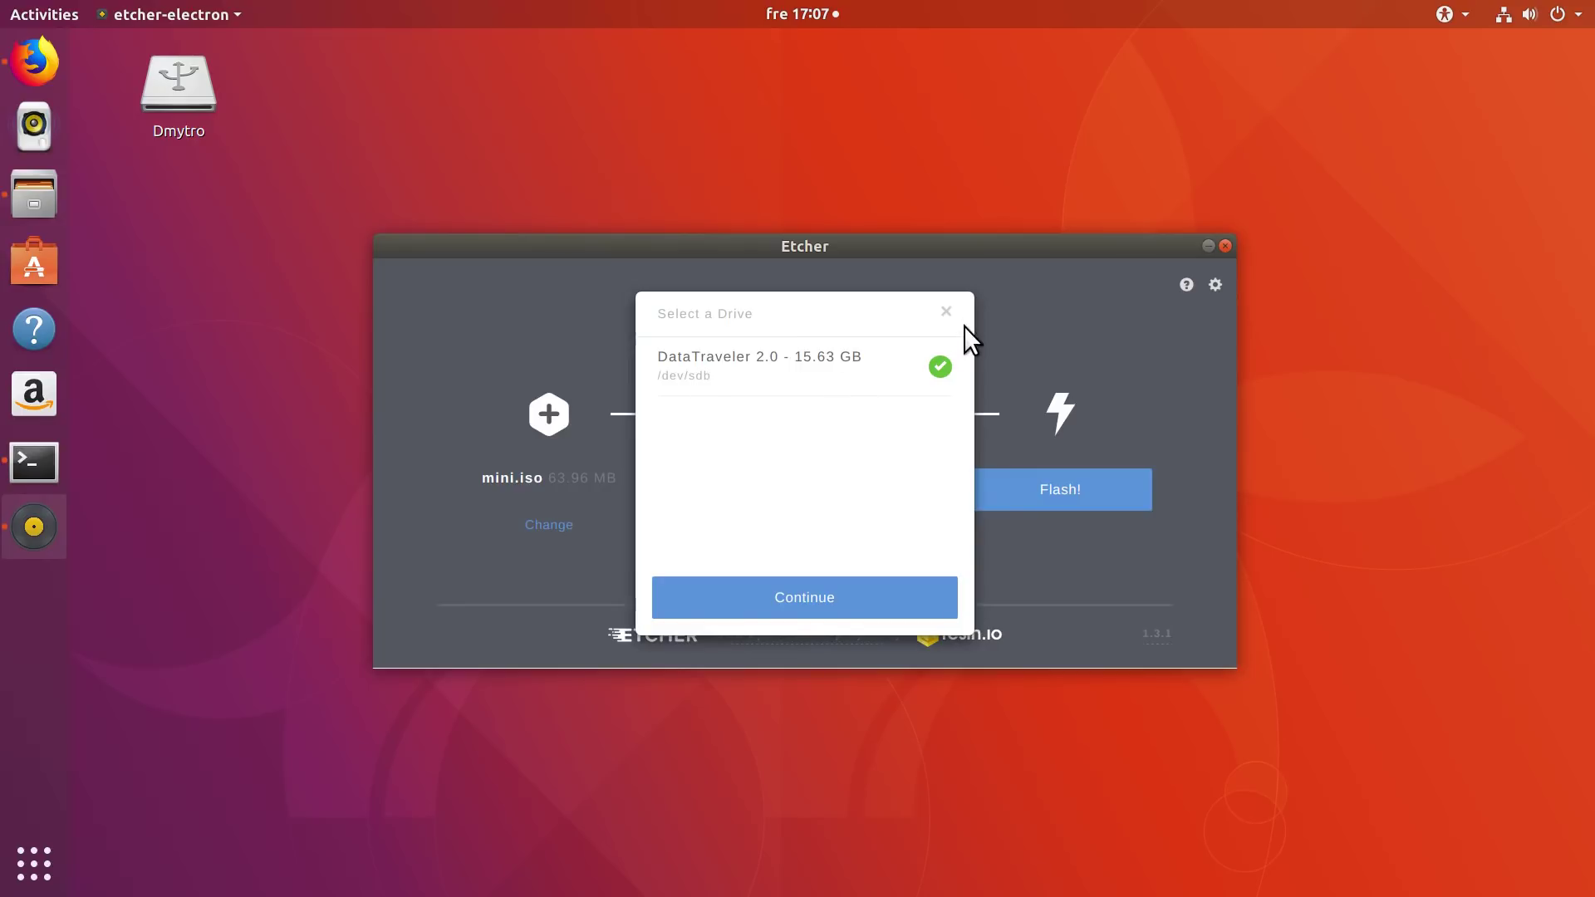
left_click(946, 312)
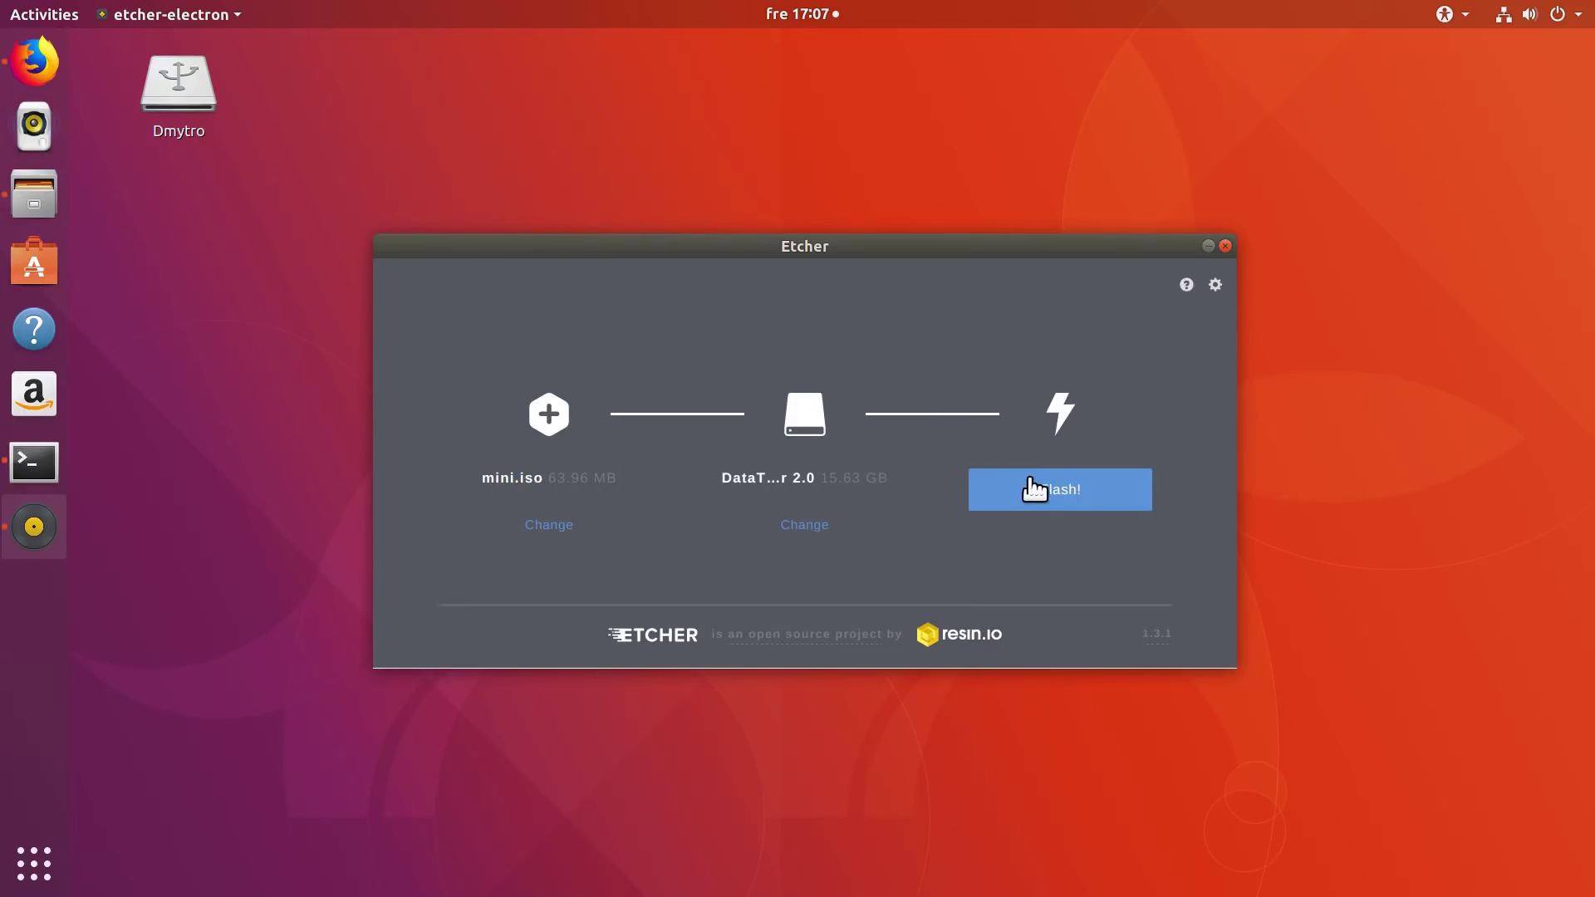
left_click(1070, 497)
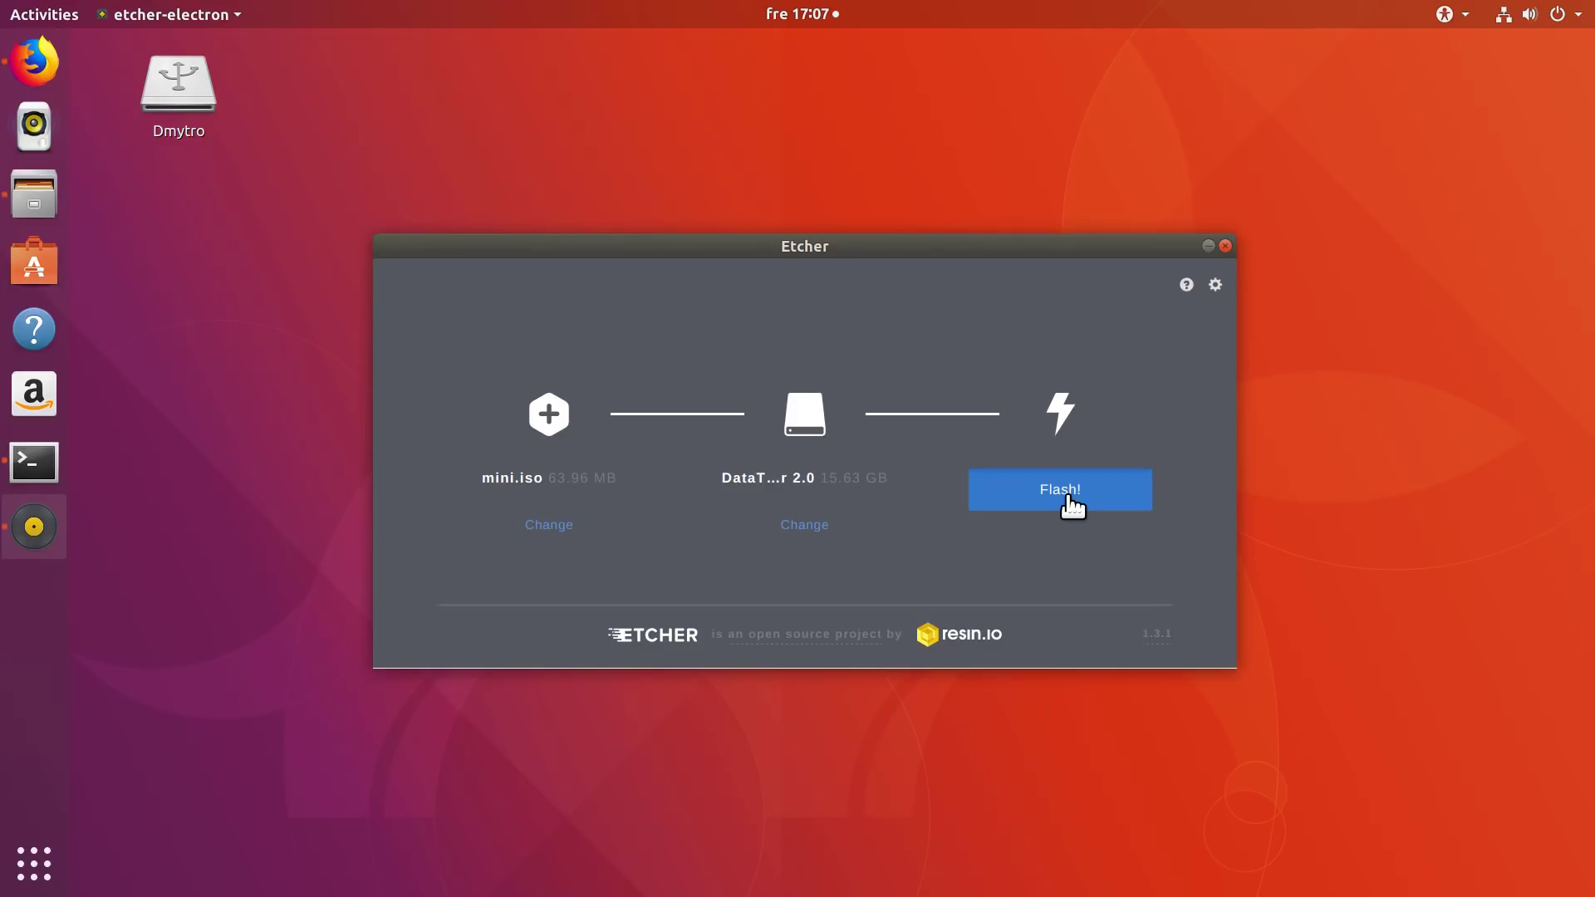